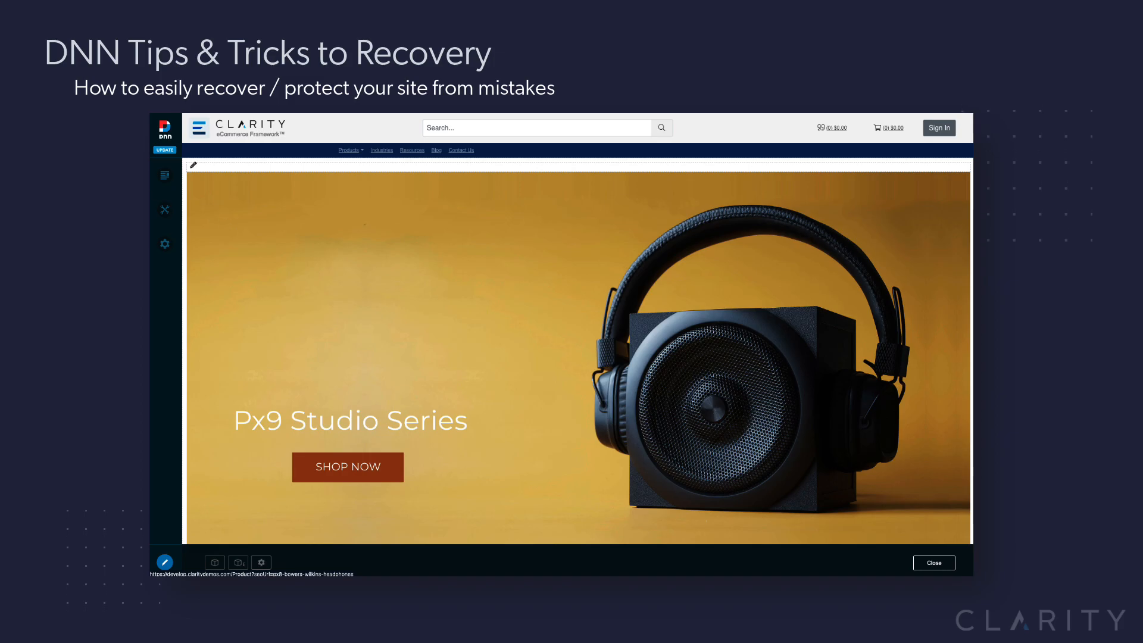
Start a new page from the site's page manager and name it "Ronz Sandbox"
{"action": "mouse_move", "coordinate": [168, 178]}
{"action": "left_click", "coordinate": [206, 196]}
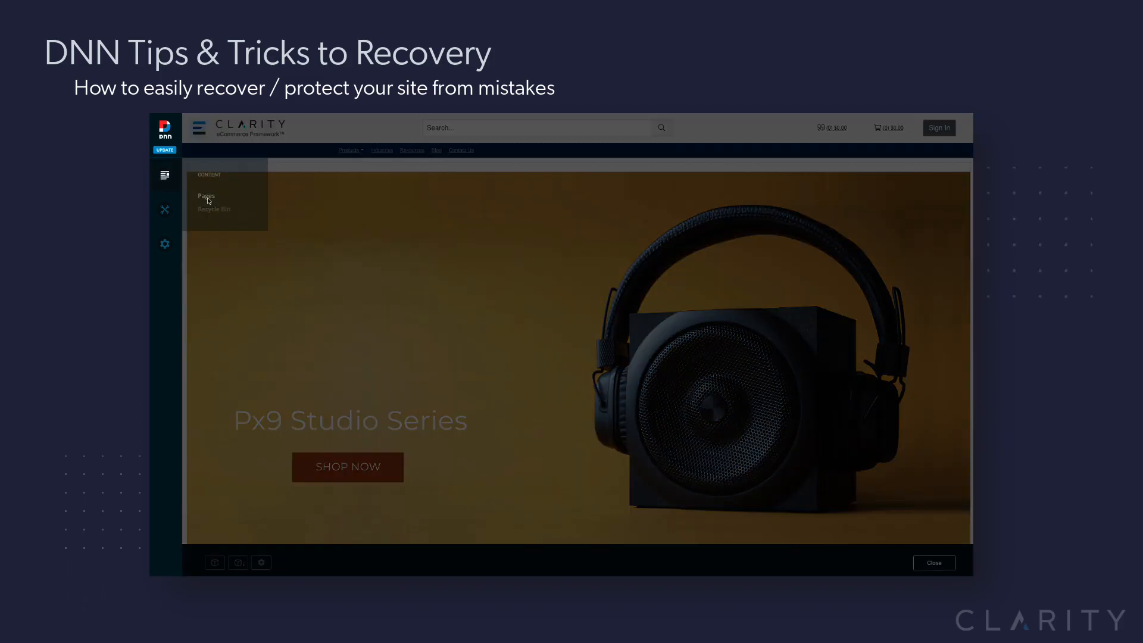
{"action": "scroll", "coordinate": [243, 433], "scroll_direction": "down", "scroll_amount": 2}
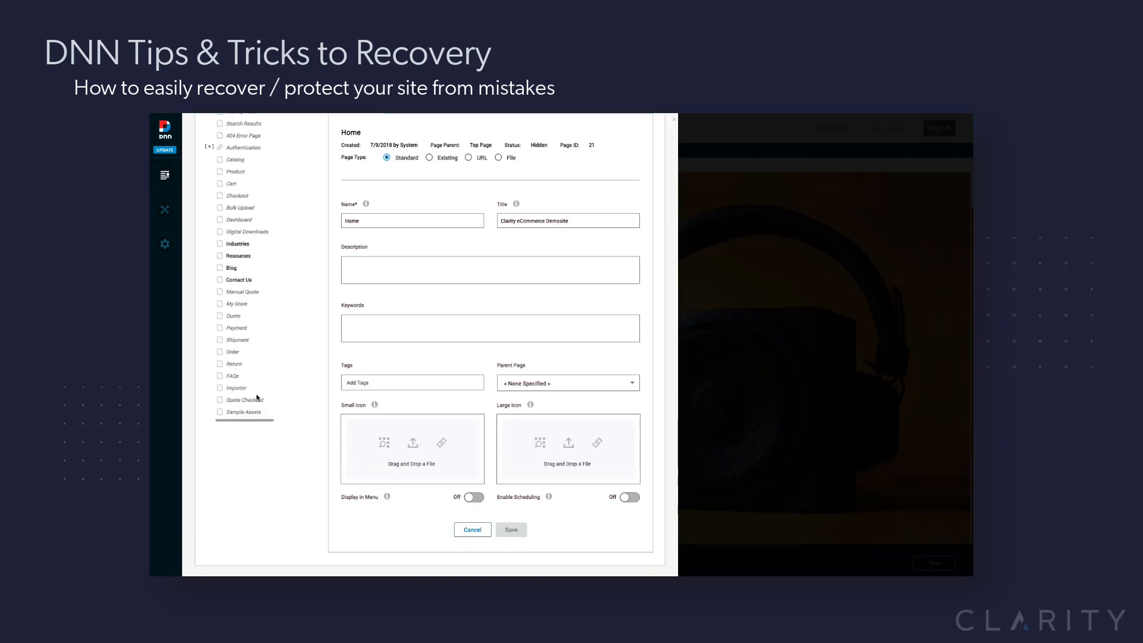
{"action": "scroll", "coordinate": [243, 432], "scroll_direction": "up", "scroll_amount": 2}
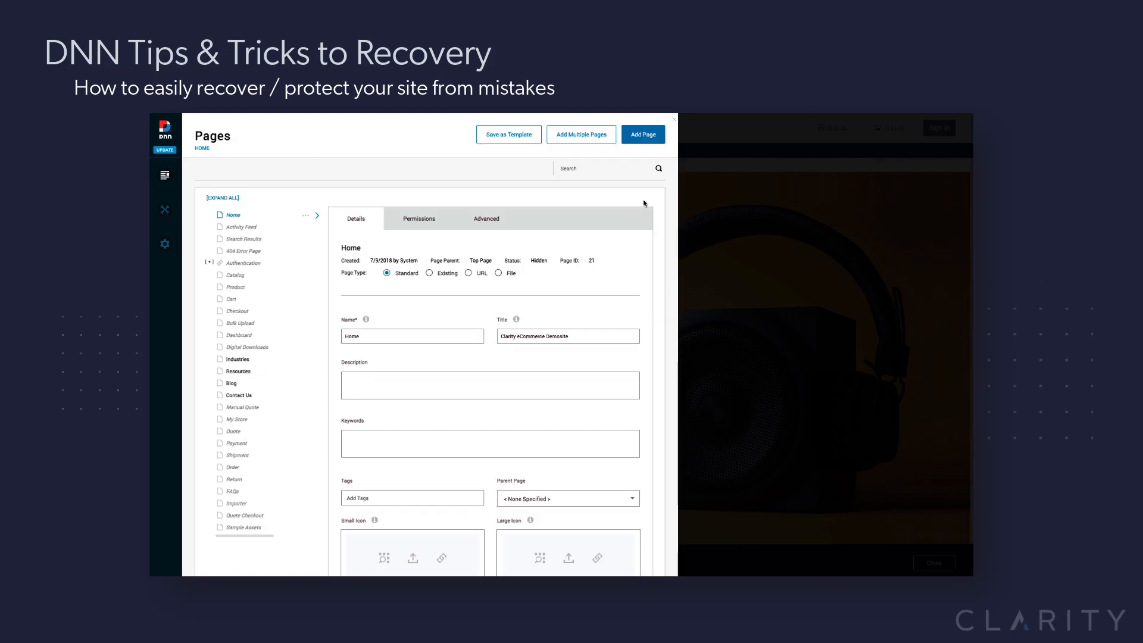
{"action": "left_click", "coordinate": [648, 142]}
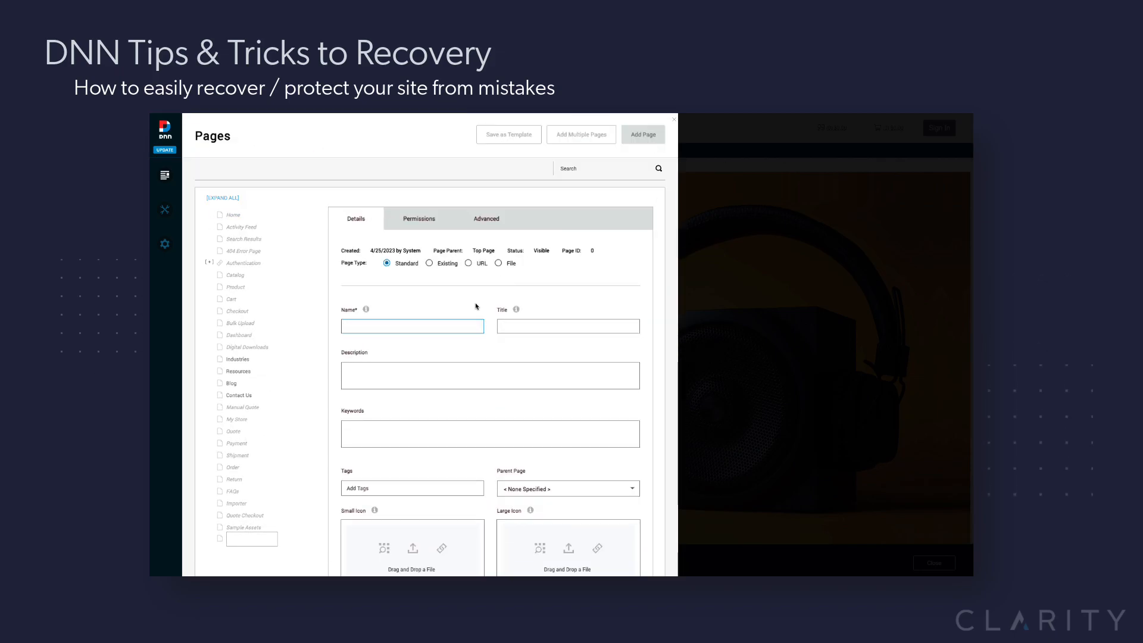
{"action": "type", "text": "Ronz"}
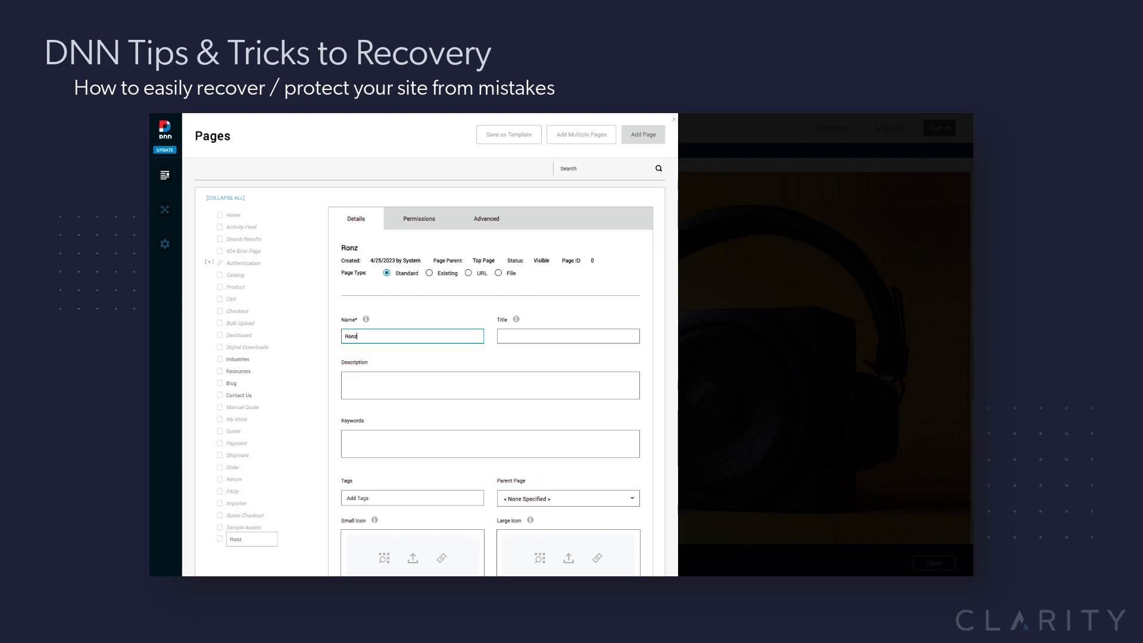
{"action": "type", "text": " Sandbox"}
Turn off Display in Menu for the new page and add it to the site with the Default template
{"action": "scroll", "coordinate": [493, 343], "scroll_direction": "down", "scroll_amount": 3}
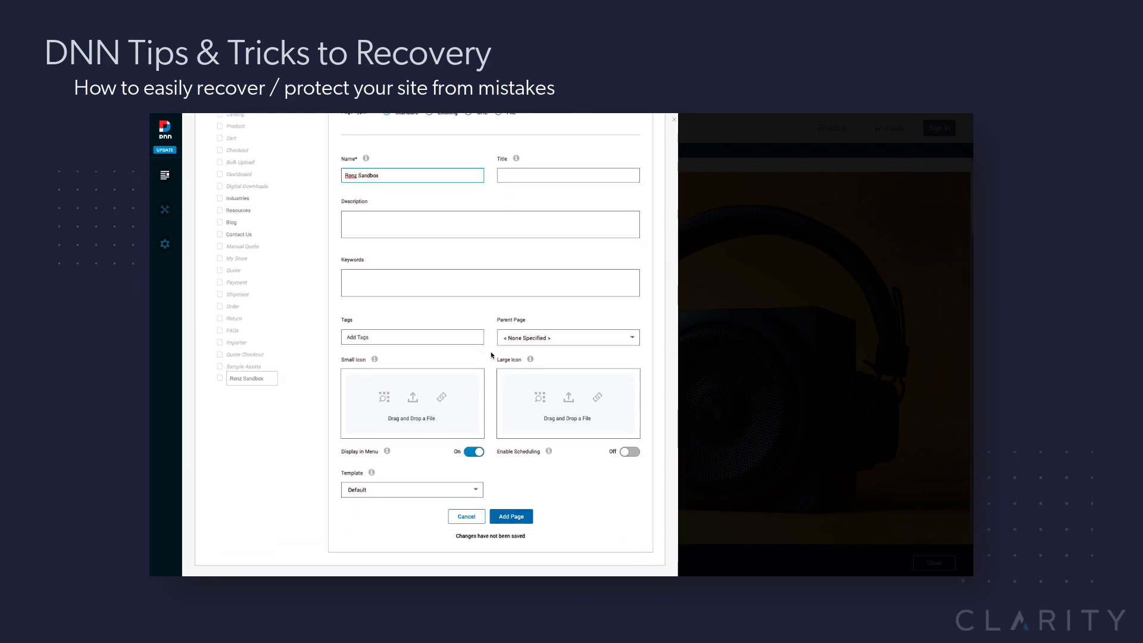
{"action": "left_click", "coordinate": [473, 452]}
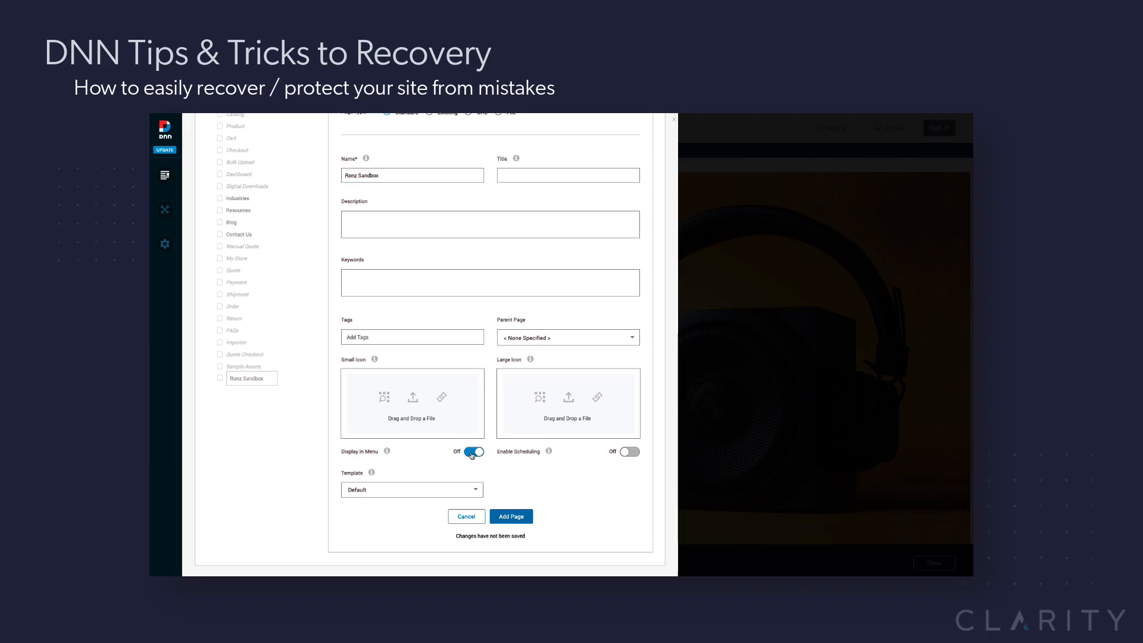
{"action": "left_click", "coordinate": [509, 516]}
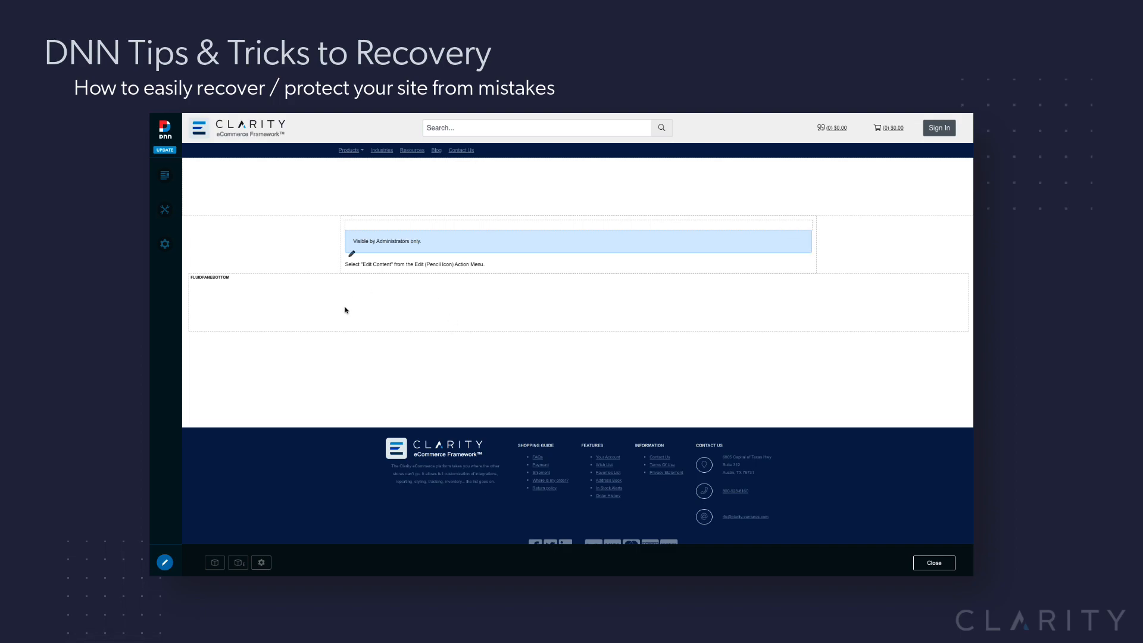
Find the new Ronz Sandbox page in the site's page list and view it
{"action": "mouse_move", "coordinate": [171, 178]}
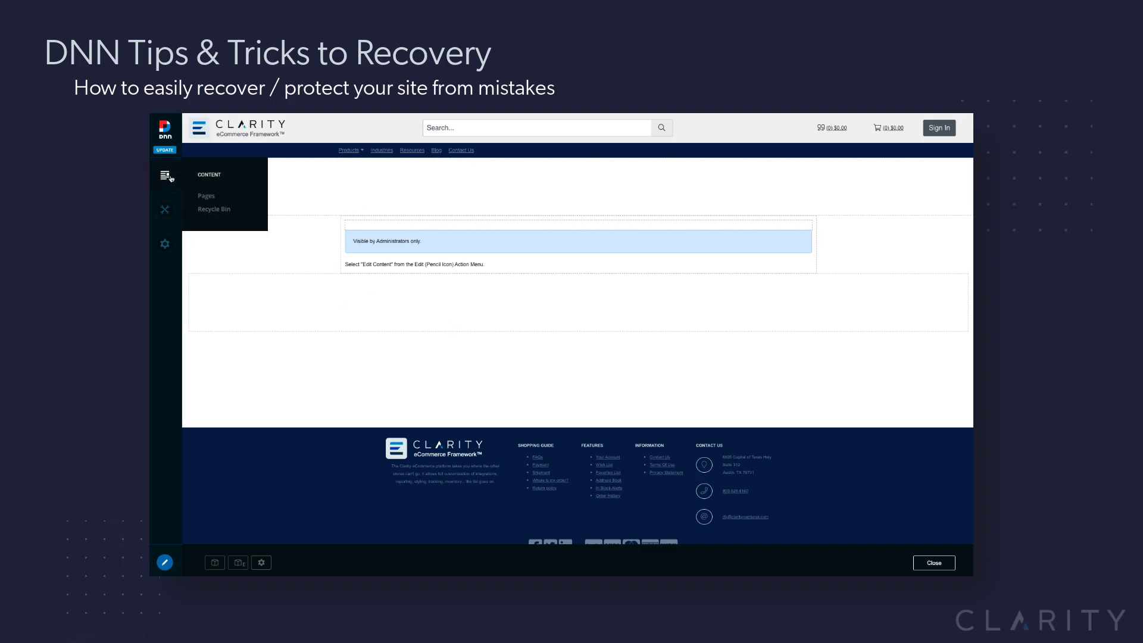
{"action": "left_click", "coordinate": [207, 197]}
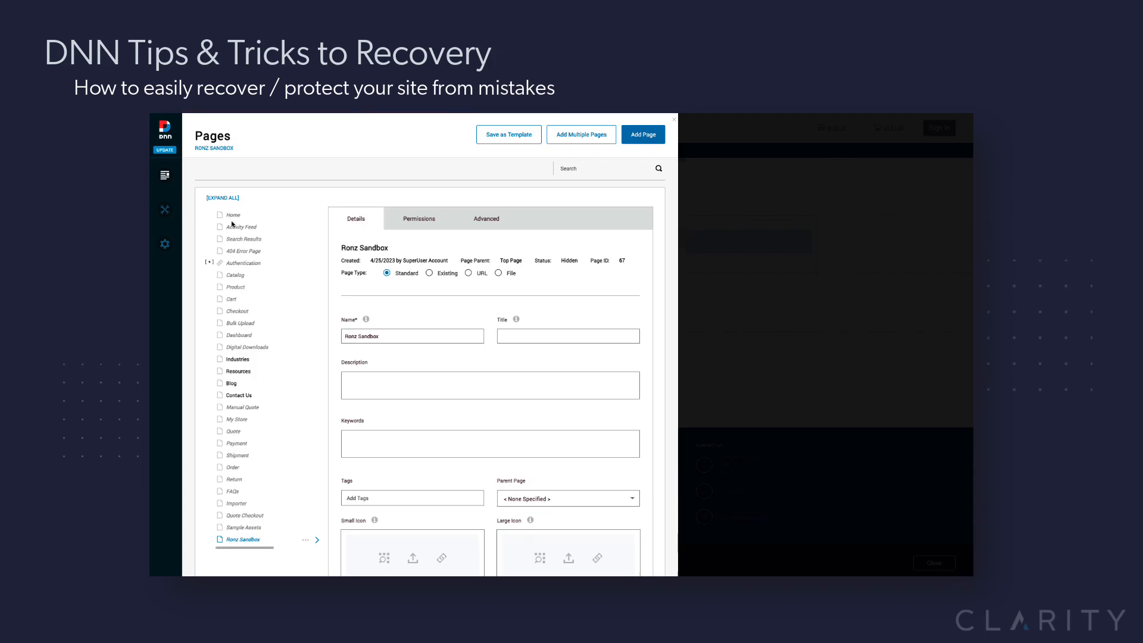
{"action": "scroll", "coordinate": [238, 298], "scroll_direction": "down", "scroll_amount": 2}
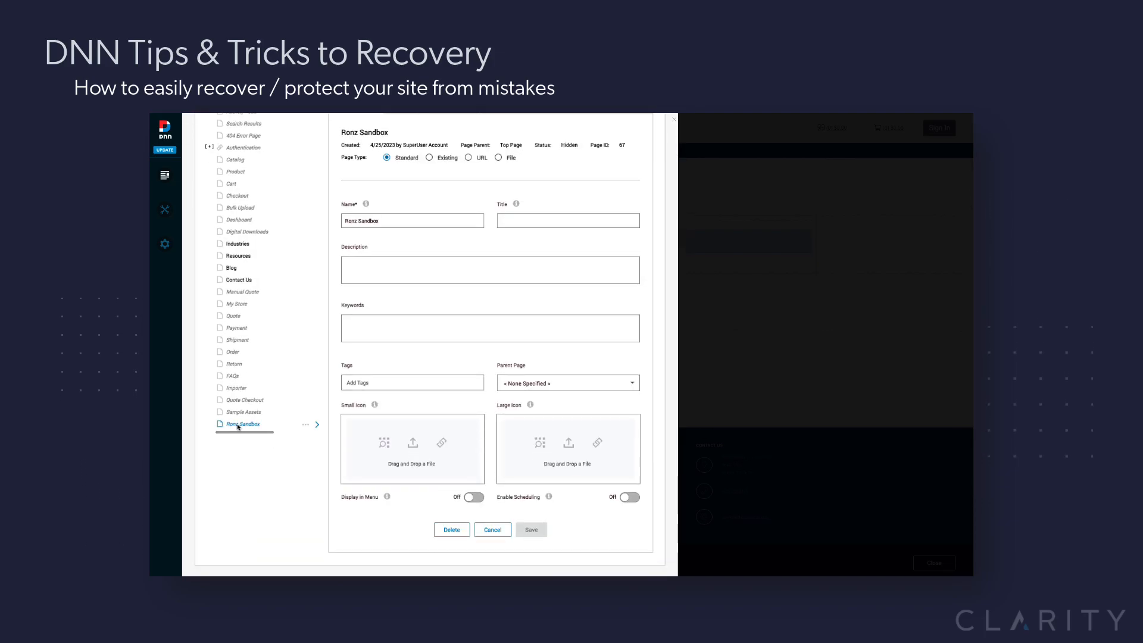
{"action": "left_click", "coordinate": [305, 426]}
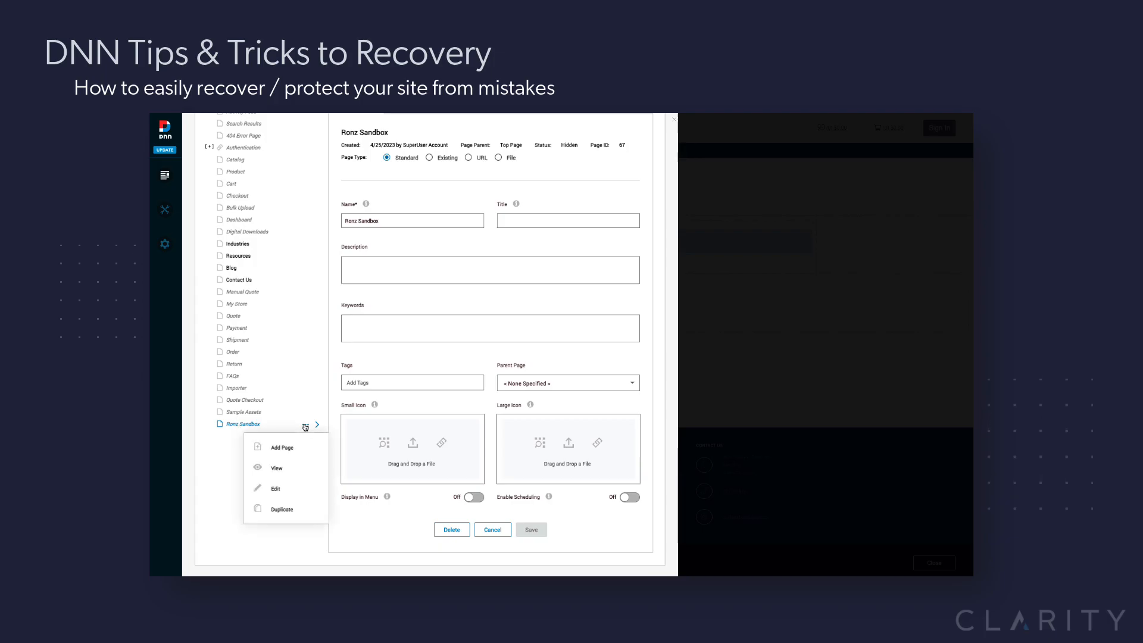
{"action": "left_click", "coordinate": [277, 469]}
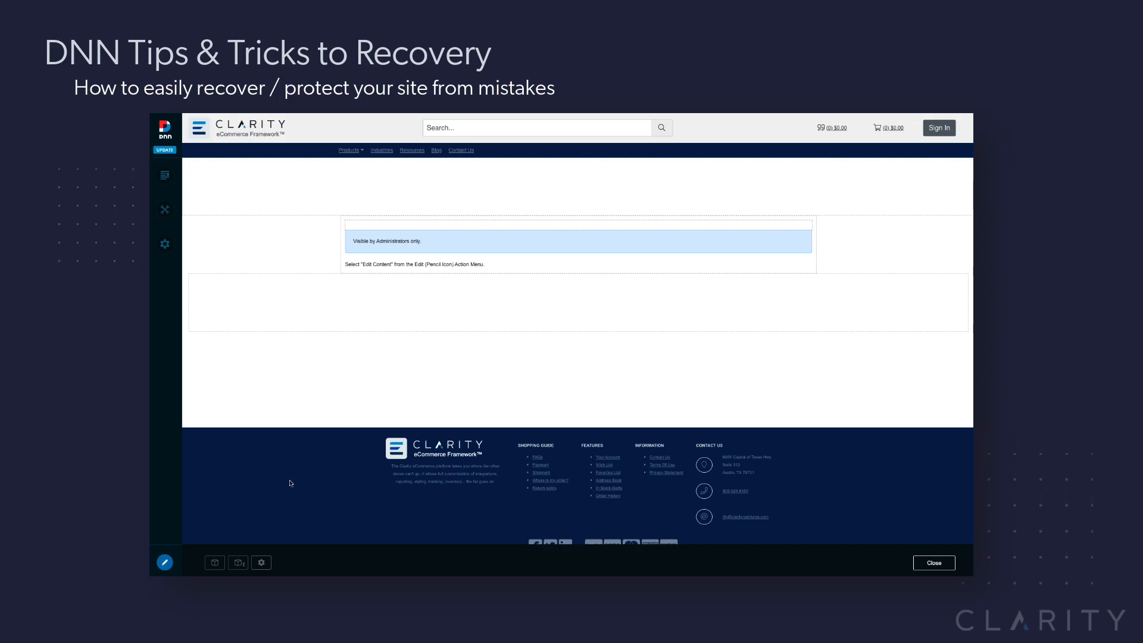
Open the Ronz Sandbox page's permissions and look up the user admin under the permissions by user
{"action": "left_click", "coordinate": [261, 562]}
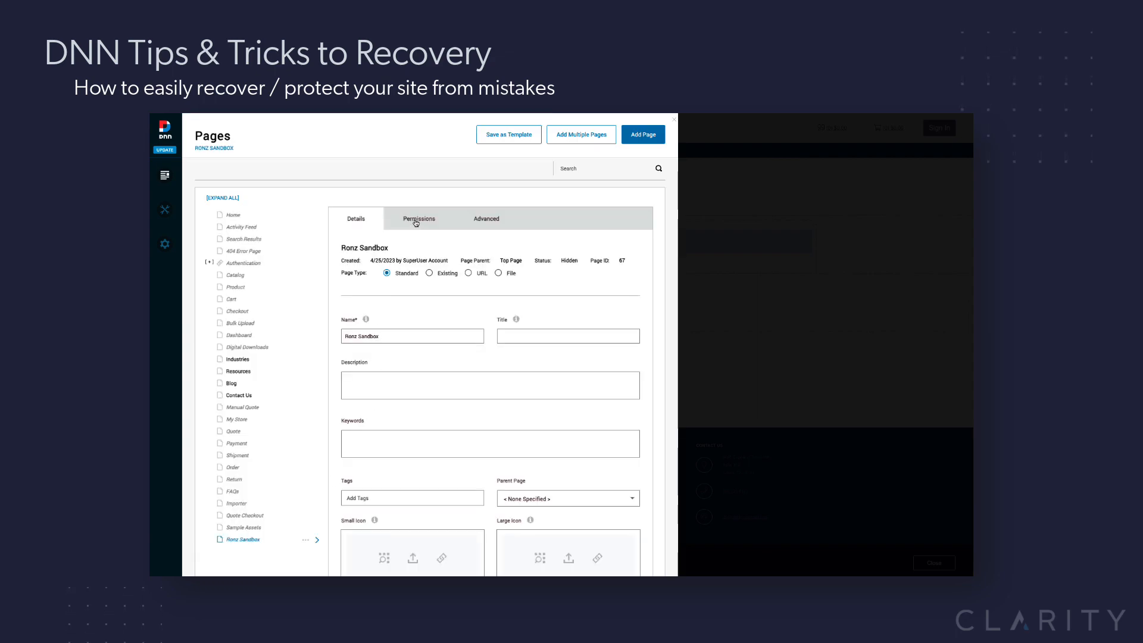
{"action": "left_click", "coordinate": [413, 219]}
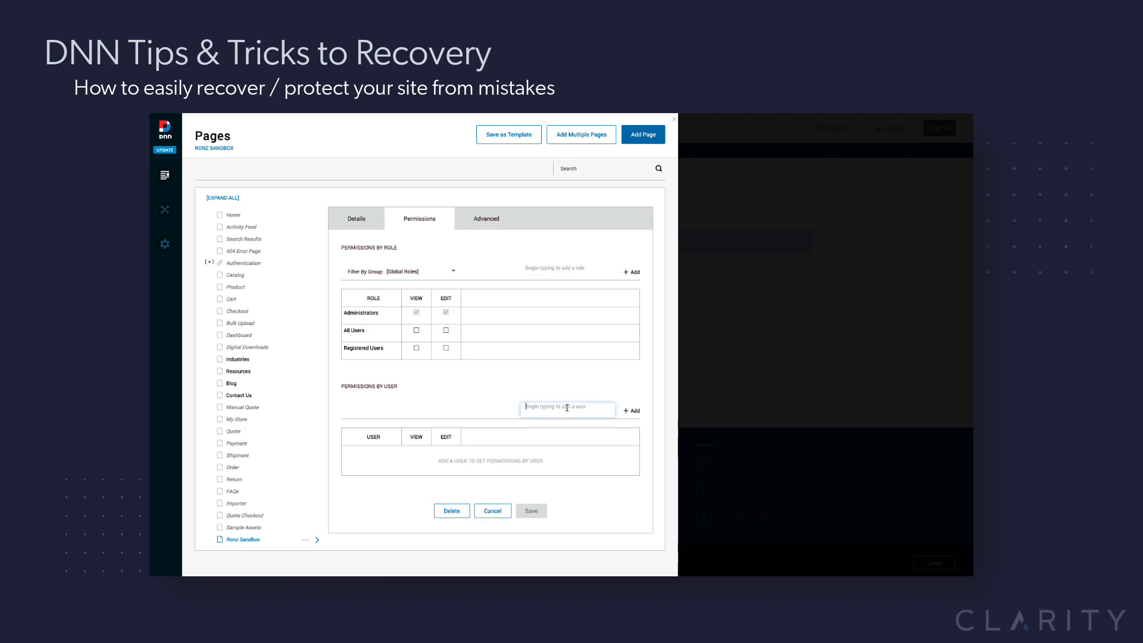
{"action": "type", "text": "Ron"}
{"action": "key", "text": "BackSpace"}
{"action": "key", "text": "BackSpace"}
{"action": "type", "text": "cla"}
{"action": "key", "text": "BackSpace"}
{"action": "type", "text": "ad"}
{"action": "left_click", "coordinate": [673, 120]}
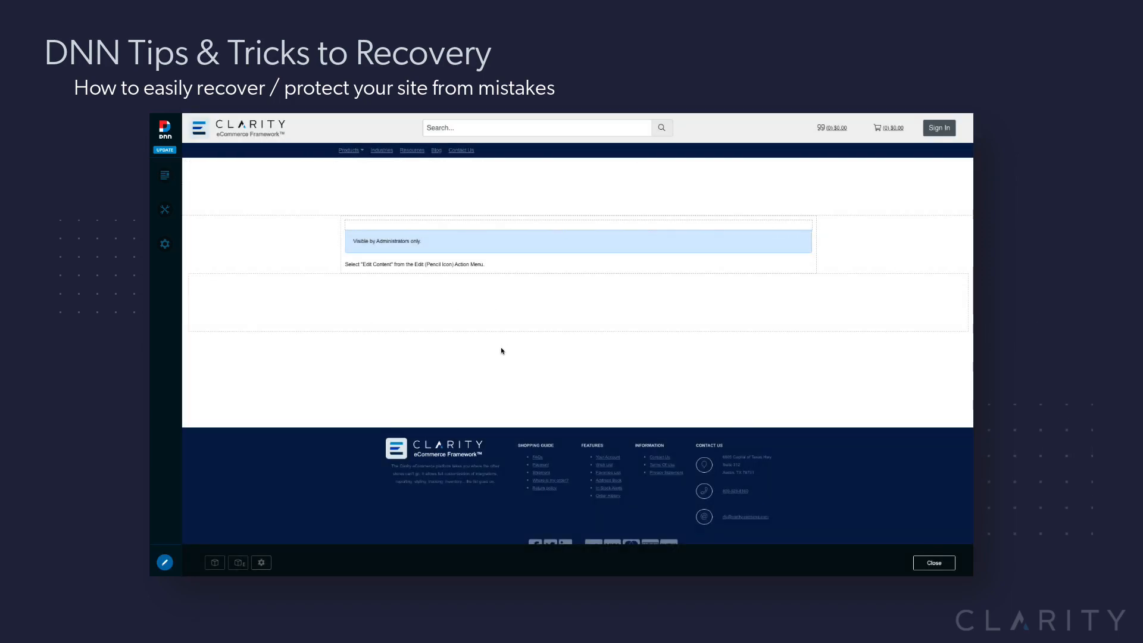
View the Sample Assets page and examine its banner, Digital Resources list and call-to-action modules
{"action": "mouse_move", "coordinate": [164, 174]}
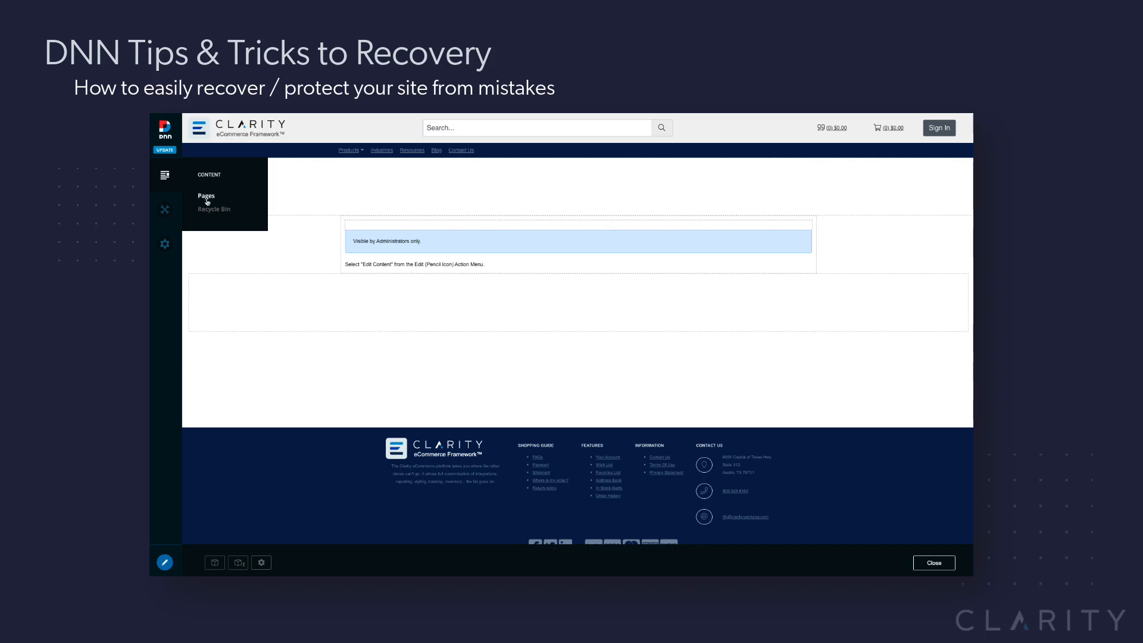
{"action": "left_click", "coordinate": [206, 197]}
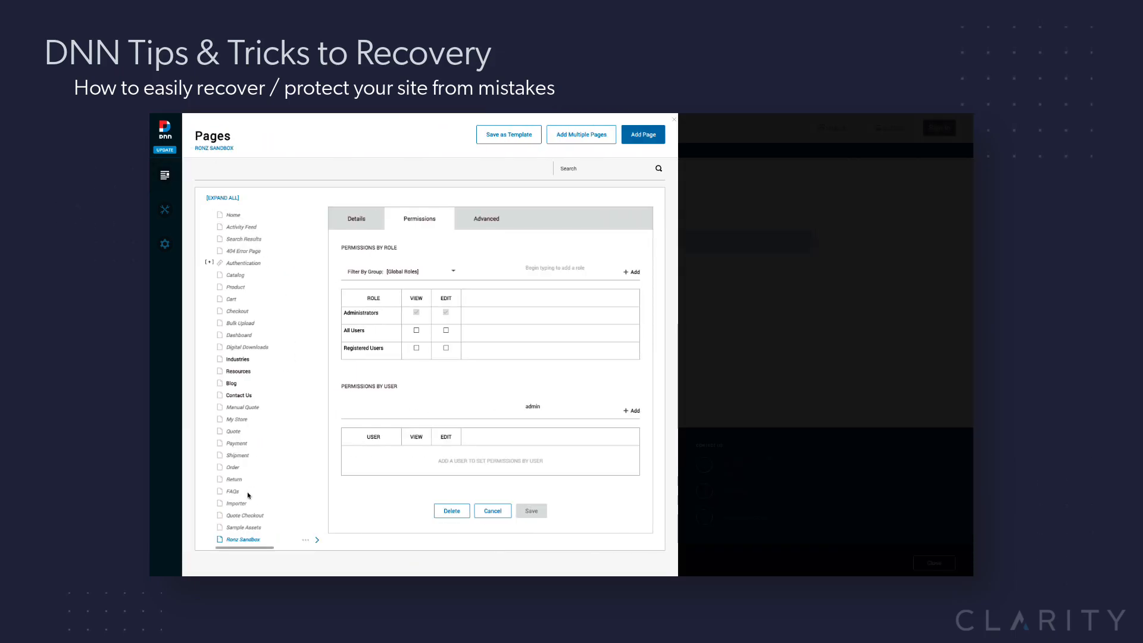
{"action": "left_click", "coordinate": [252, 526]}
{"action": "left_click", "coordinate": [305, 527]}
{"action": "left_click", "coordinate": [276, 571]}
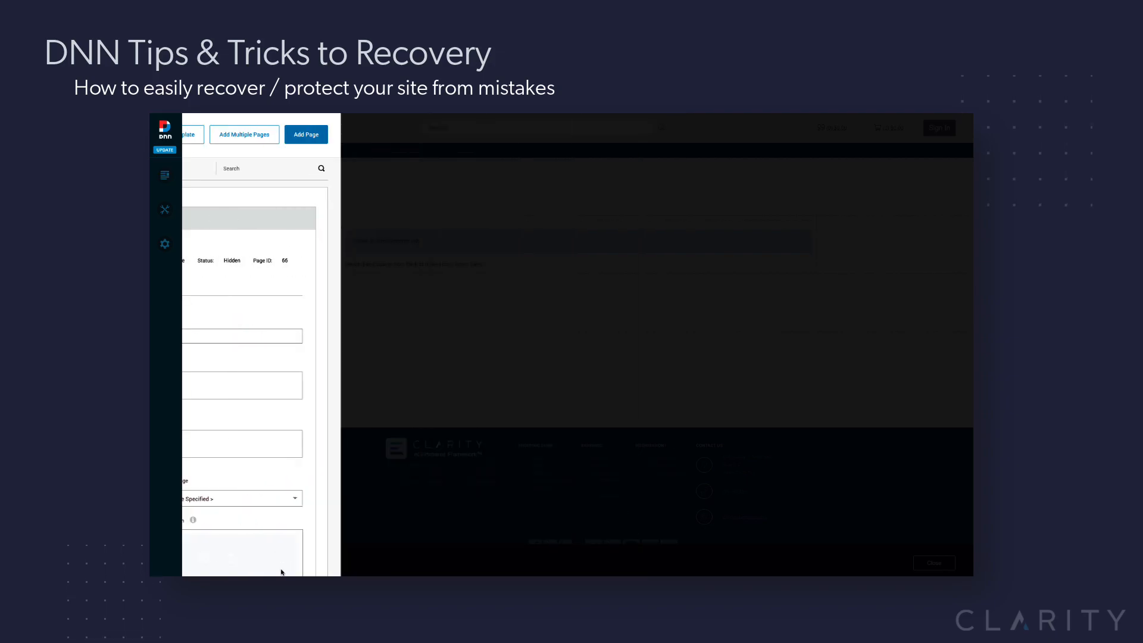
{"action": "scroll", "coordinate": [503, 268], "scroll_direction": "down", "scroll_amount": 1}
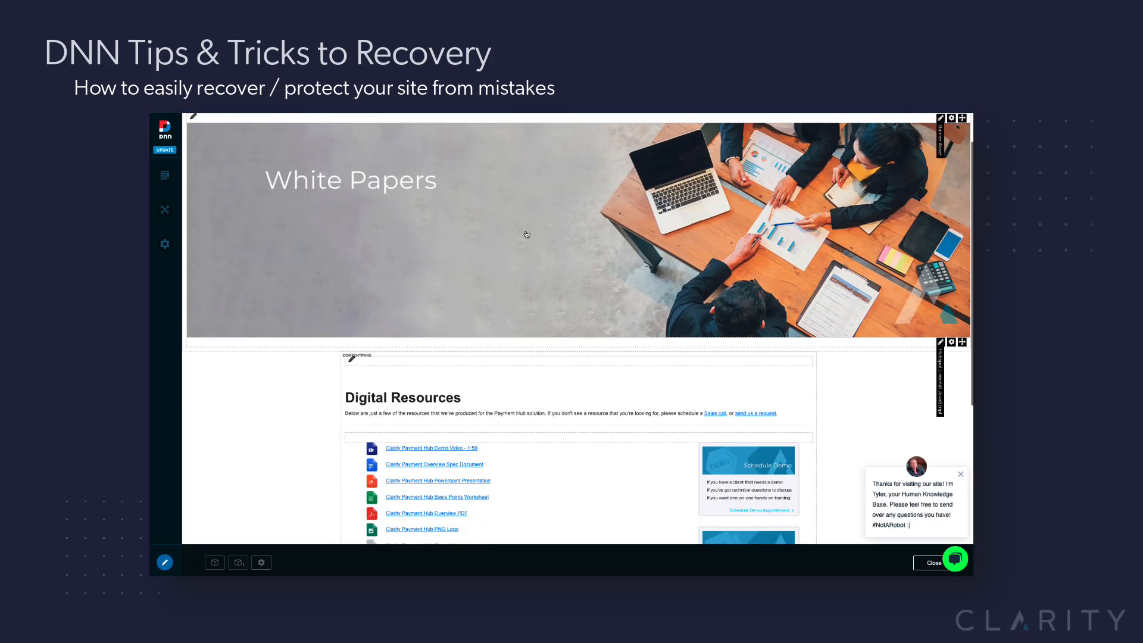
{"action": "scroll", "coordinate": [546, 241], "scroll_direction": "down", "scroll_amount": 2}
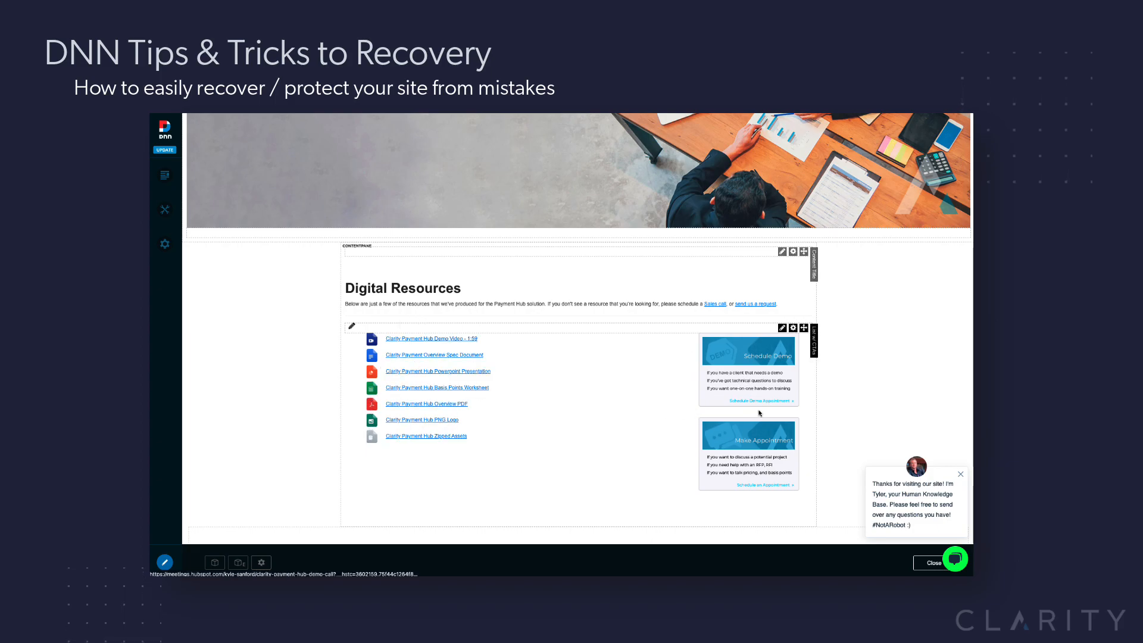
{"action": "scroll", "coordinate": [725, 417], "scroll_direction": "up", "scroll_amount": 3}
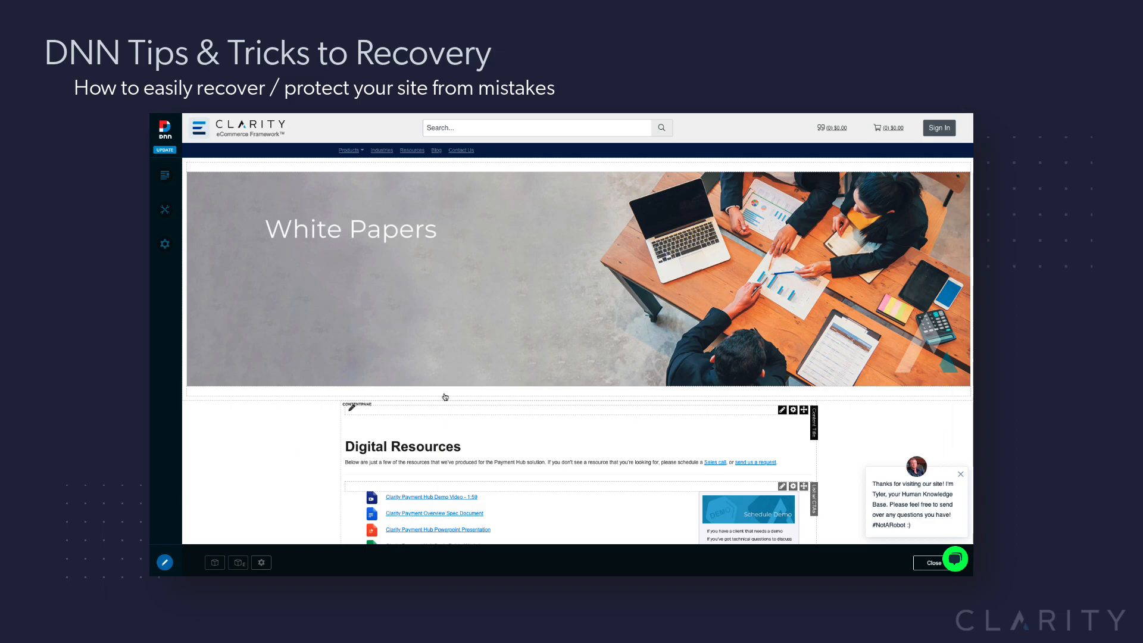
Go back to viewing the Ronz Sandbox page through the site's page list
{"action": "mouse_move", "coordinate": [165, 175]}
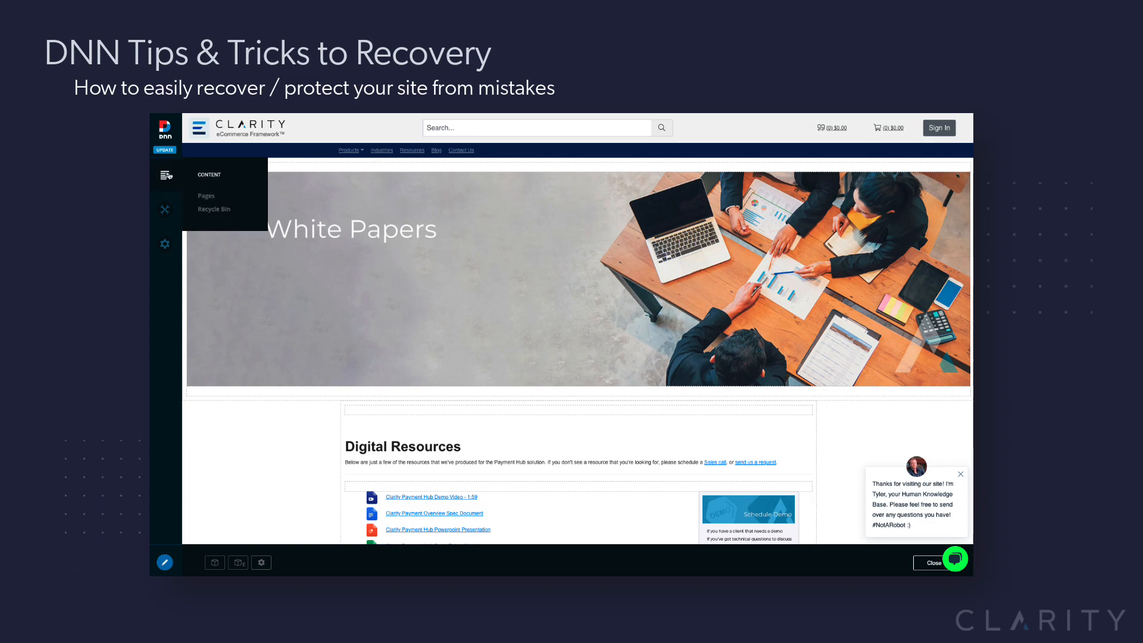
{"action": "left_click", "coordinate": [208, 195]}
{"action": "scroll", "coordinate": [251, 470], "scroll_direction": "down", "scroll_amount": 2}
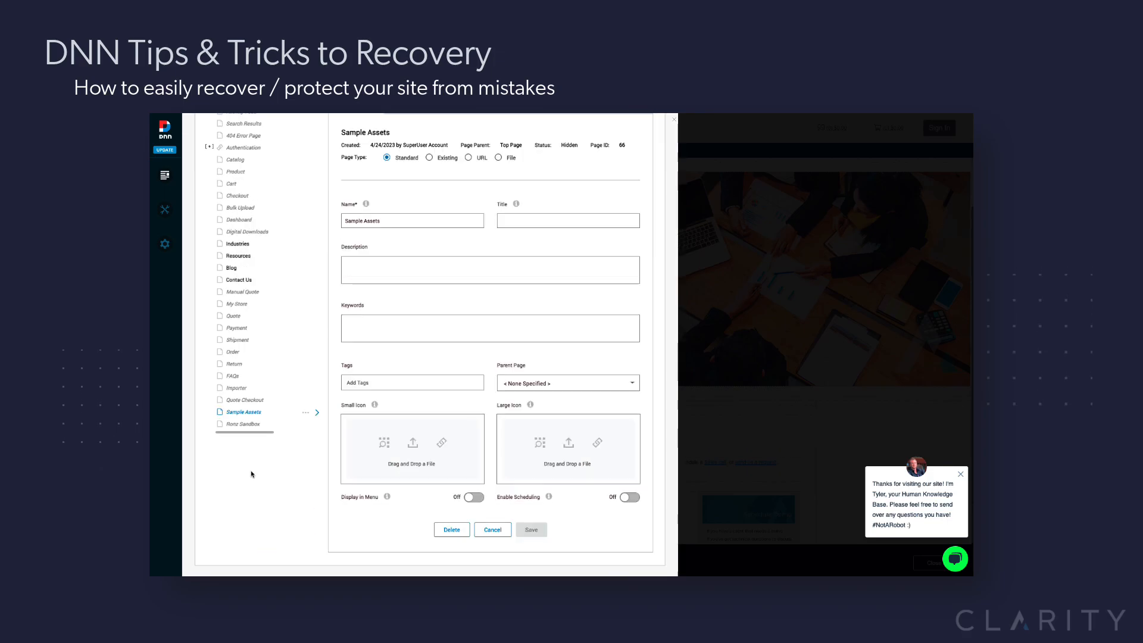
{"action": "left_click", "coordinate": [248, 424]}
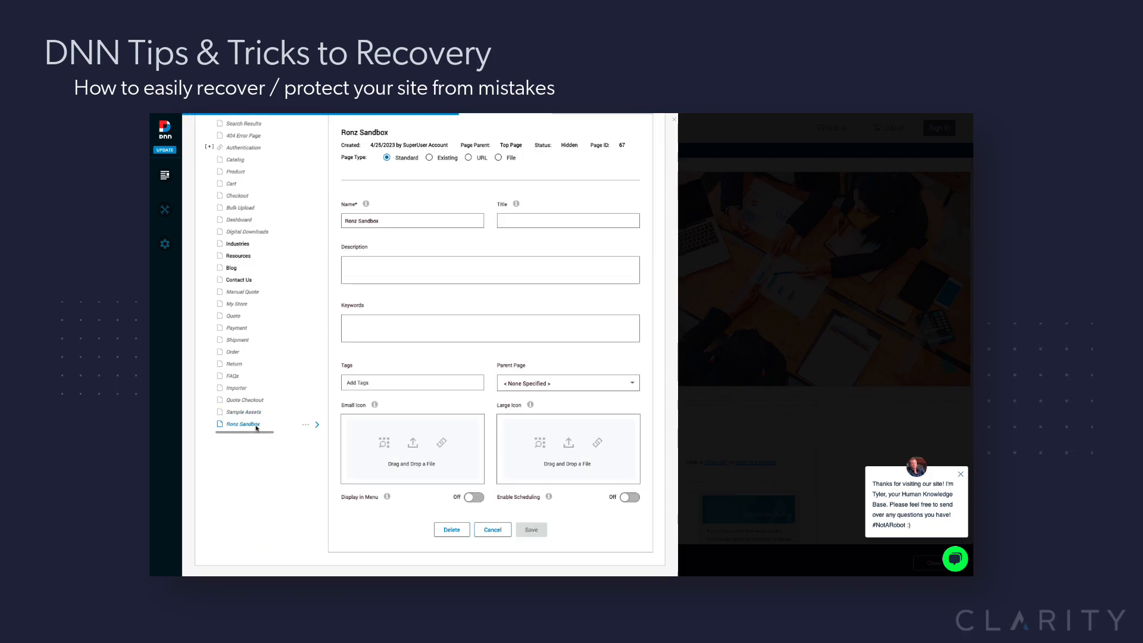
{"action": "left_click", "coordinate": [309, 424]}
{"action": "left_click", "coordinate": [282, 469]}
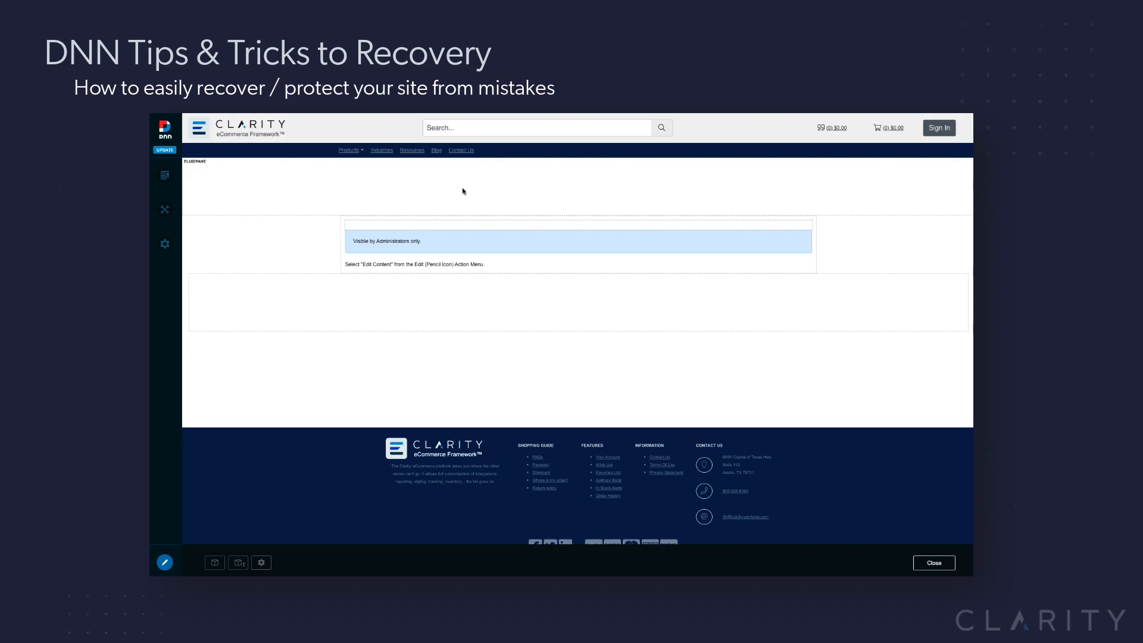
Add the existing Hubspot Livechat JavaScript module from the Sample Assets page to the sandbox's content pane, with Make a copy off
{"action": "left_click", "coordinate": [237, 565]}
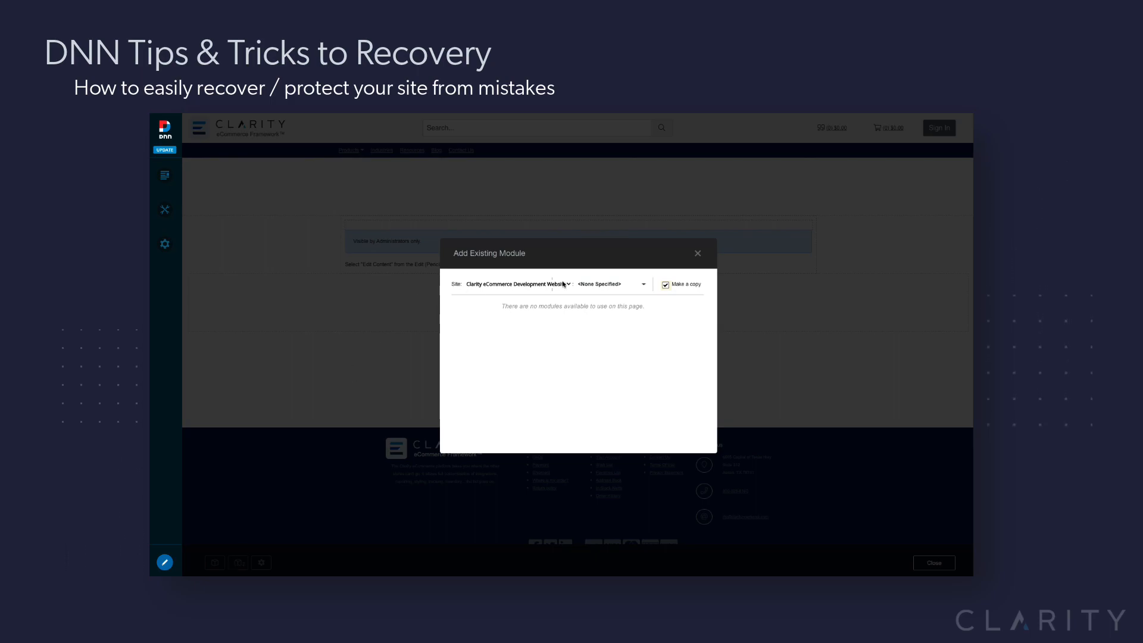
{"action": "left_click", "coordinate": [601, 287]}
{"action": "scroll", "coordinate": [620, 347], "scroll_direction": "down", "scroll_amount": 5}
{"action": "scroll", "coordinate": [622, 370], "scroll_direction": "down", "scroll_amount": 3}
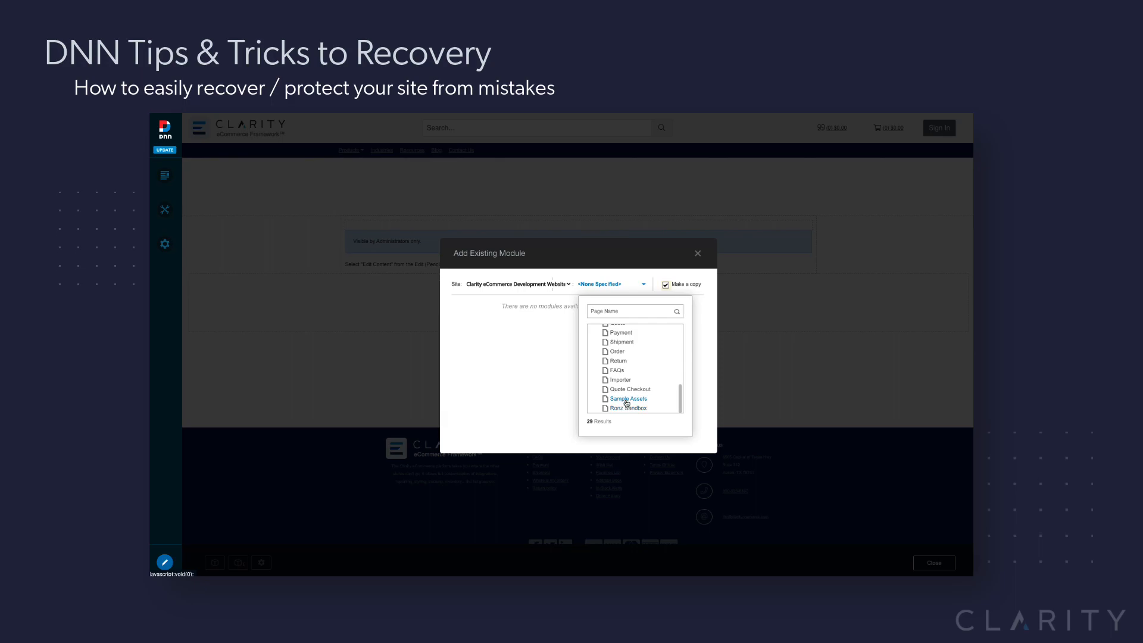
{"action": "left_click", "coordinate": [627, 399]}
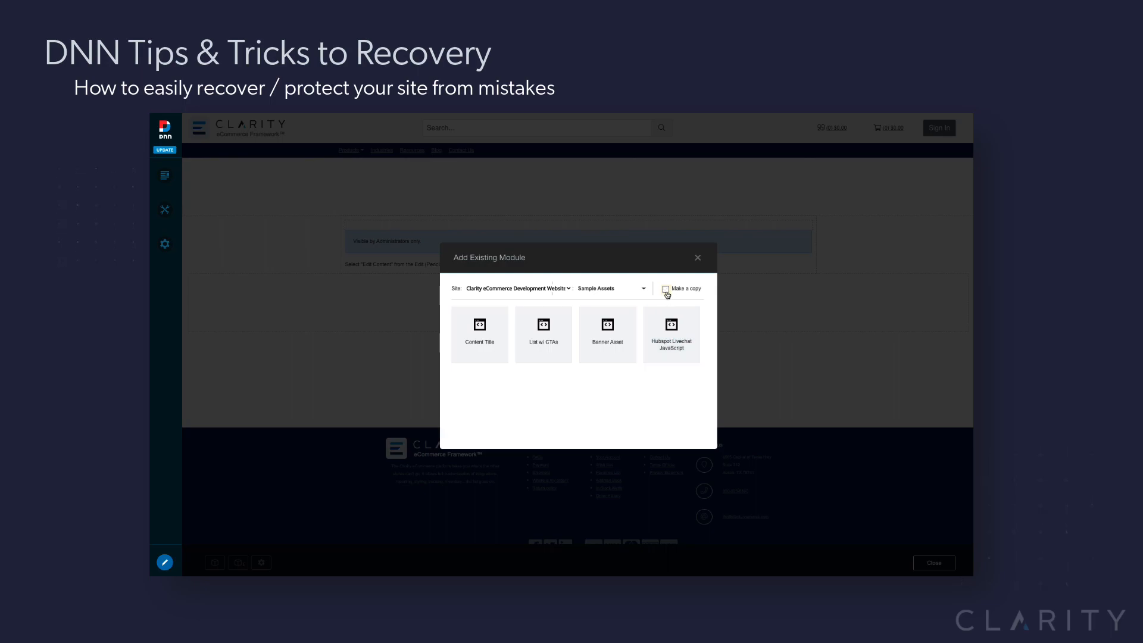
{"action": "left_click_drag", "start_coordinate": [672, 333], "coordinate": [589, 248]}
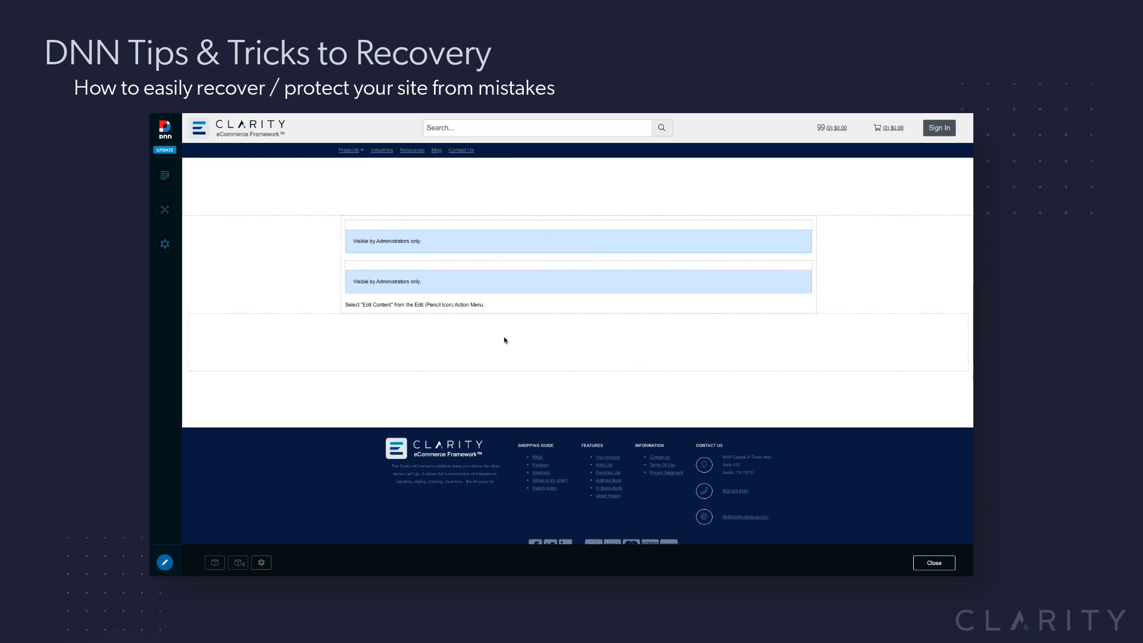
Add the existing Banner Asset module from Sample Assets to the full-width pane above the content as a shared module
{"action": "mouse_move", "coordinate": [507, 232]}
{"action": "left_click", "coordinate": [239, 563]}
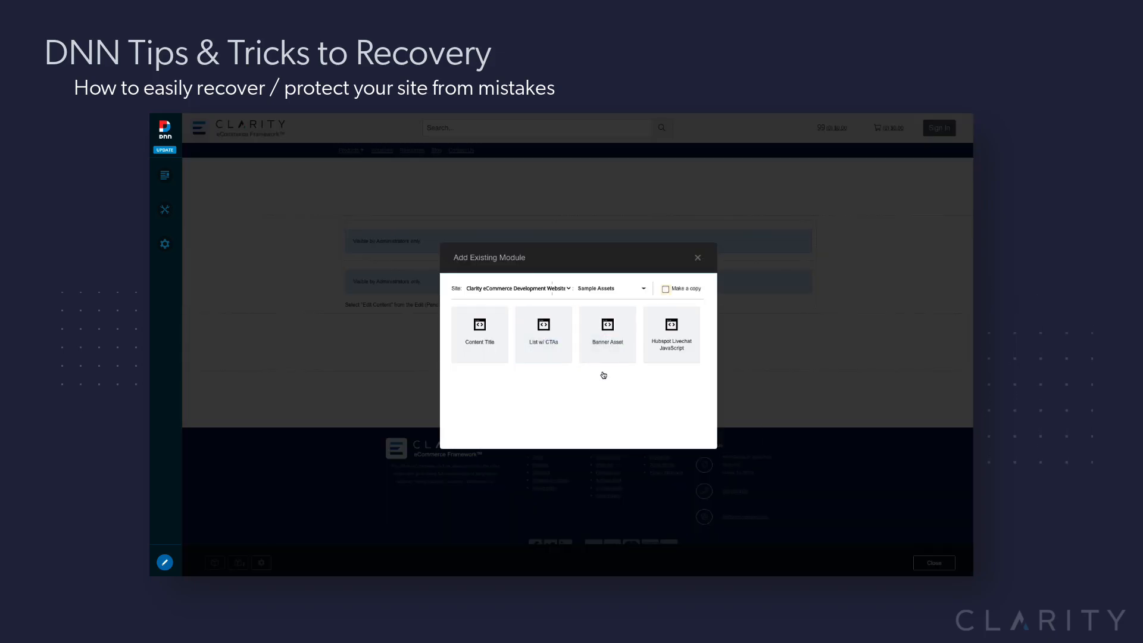
{"action": "left_click_drag", "start_coordinate": [607, 335], "coordinate": [584, 208]}
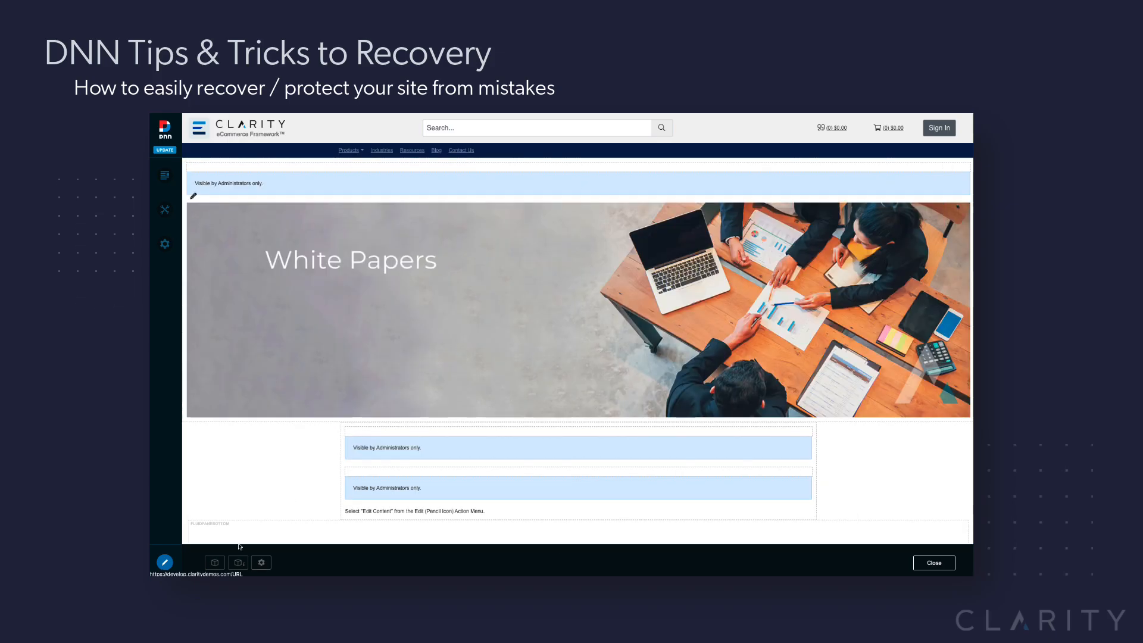
Delete the shared Banner Asset module from the full-width pane above the content and confirm the deletion
{"action": "left_click", "coordinate": [239, 563]}
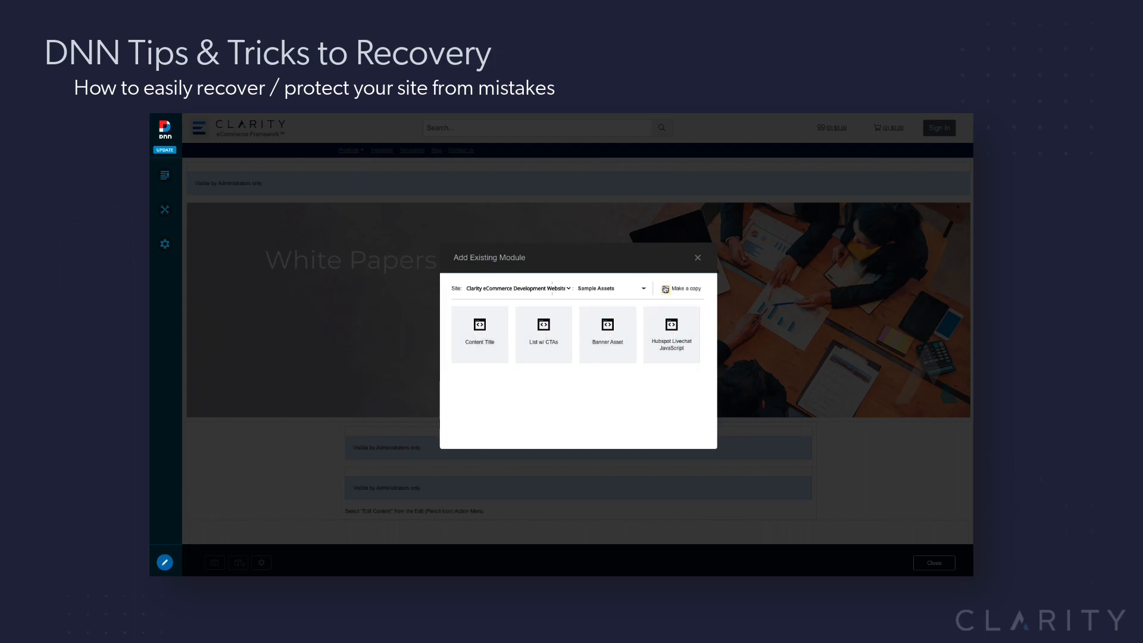
{"action": "left_click", "coordinate": [697, 258]}
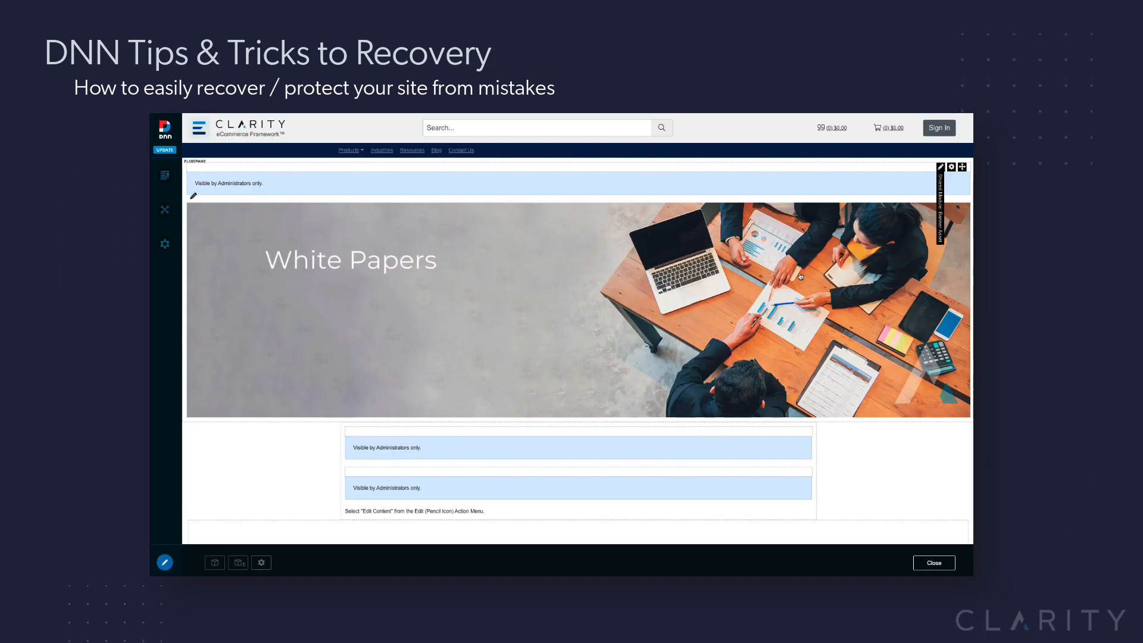
{"action": "mouse_move", "coordinate": [952, 170]}
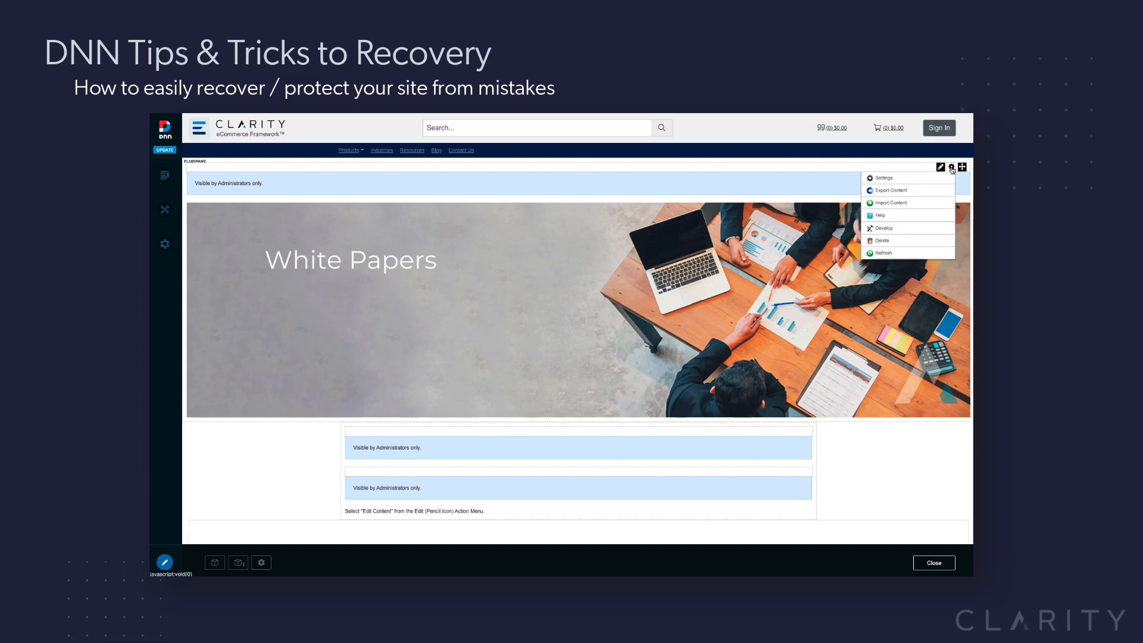
{"action": "left_click", "coordinate": [884, 241]}
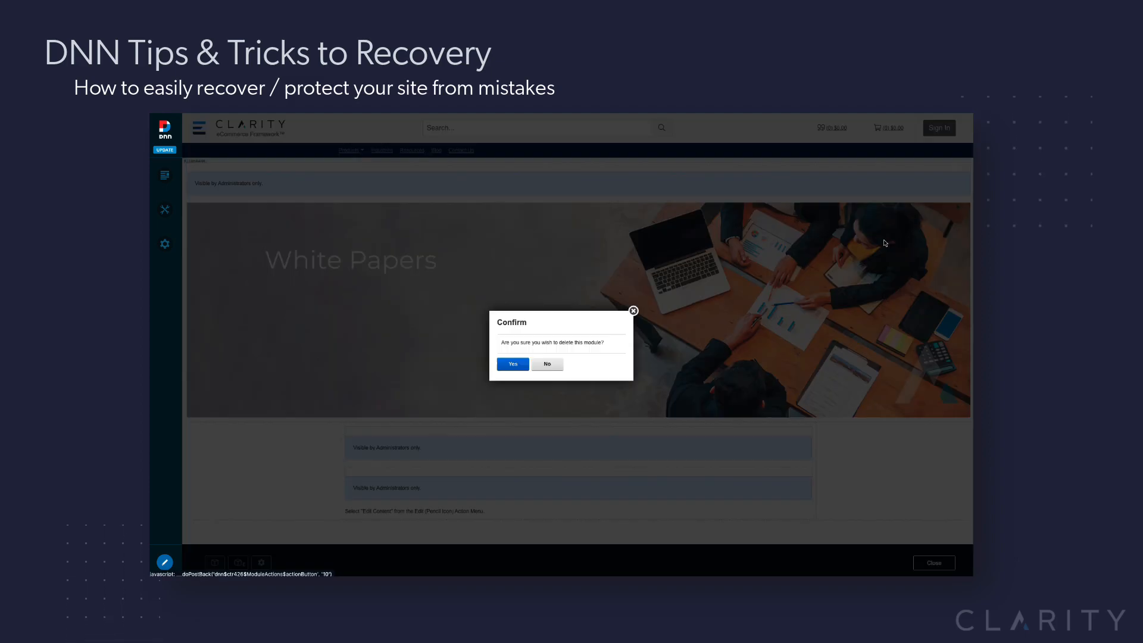
{"action": "left_click", "coordinate": [512, 364]}
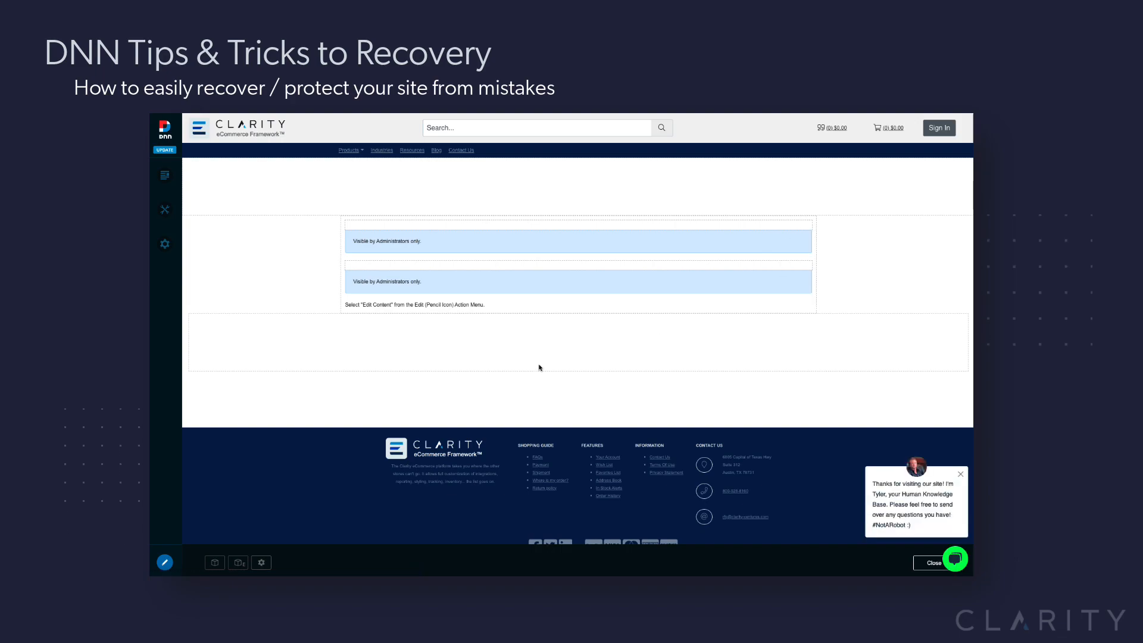
Add the existing Banner Asset module from Sample Assets to the full-width pane above the content, with Make a copy on
{"action": "left_click", "coordinate": [236, 563]}
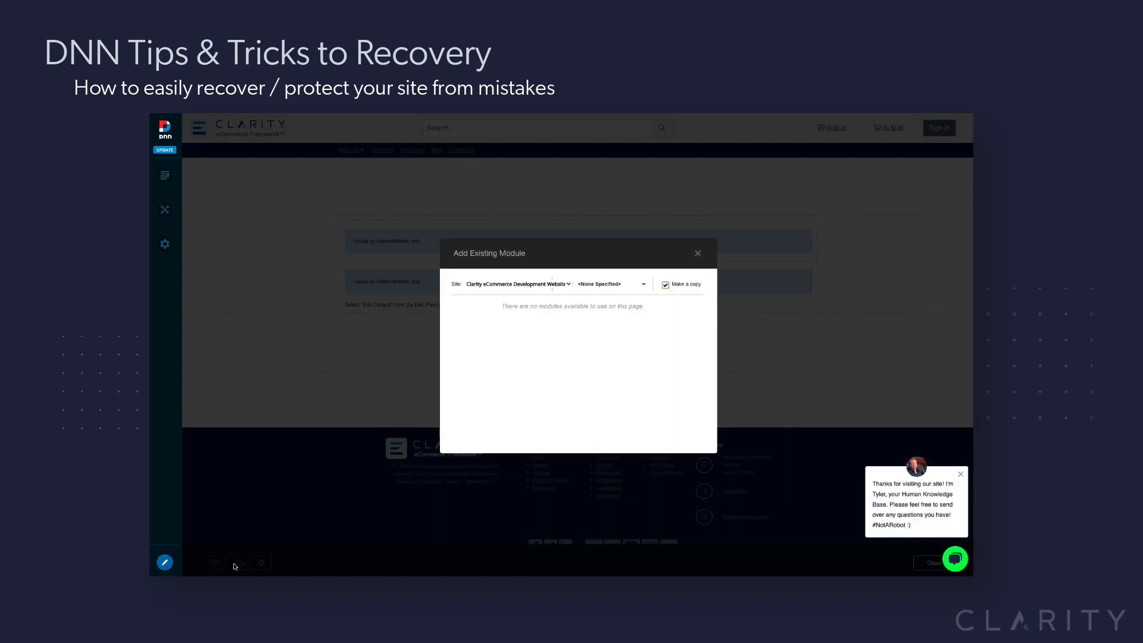
{"action": "left_click", "coordinate": [615, 287]}
{"action": "scroll", "coordinate": [602, 360], "scroll_direction": "down", "scroll_amount": 5}
{"action": "scroll", "coordinate": [604, 364], "scroll_direction": "down", "scroll_amount": 3}
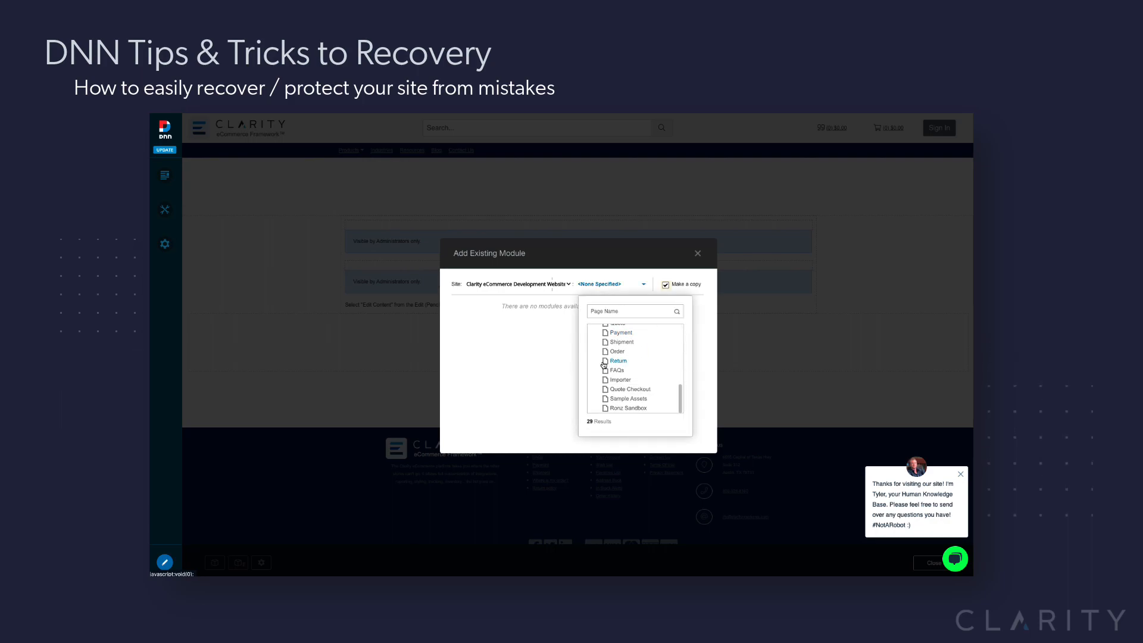
{"action": "left_click", "coordinate": [623, 401]}
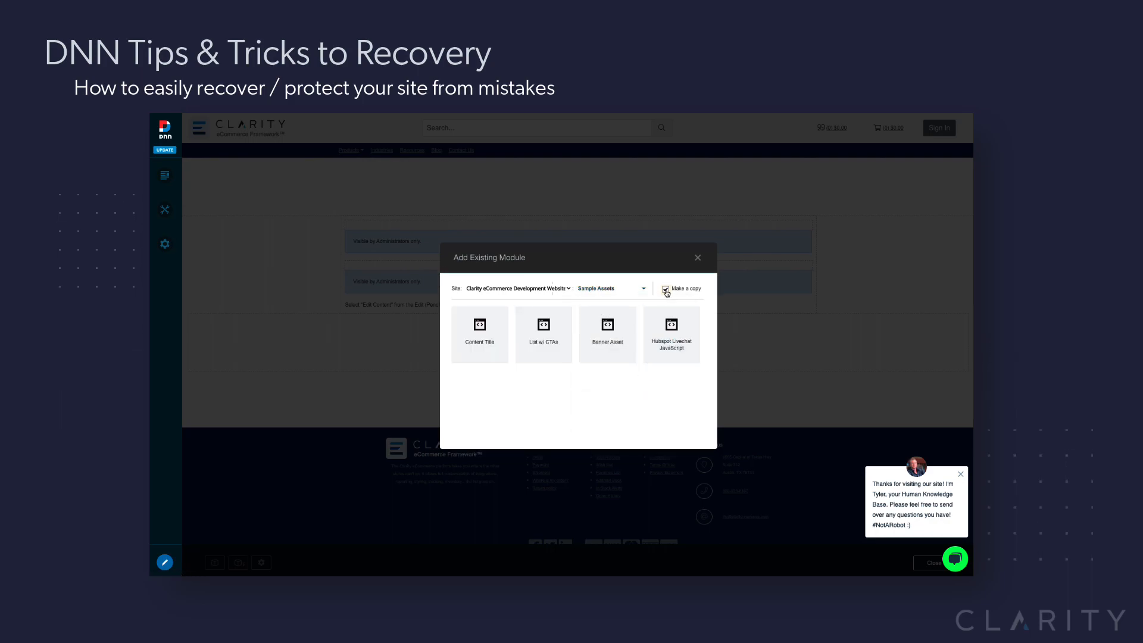
{"action": "left_click", "coordinate": [600, 340]}
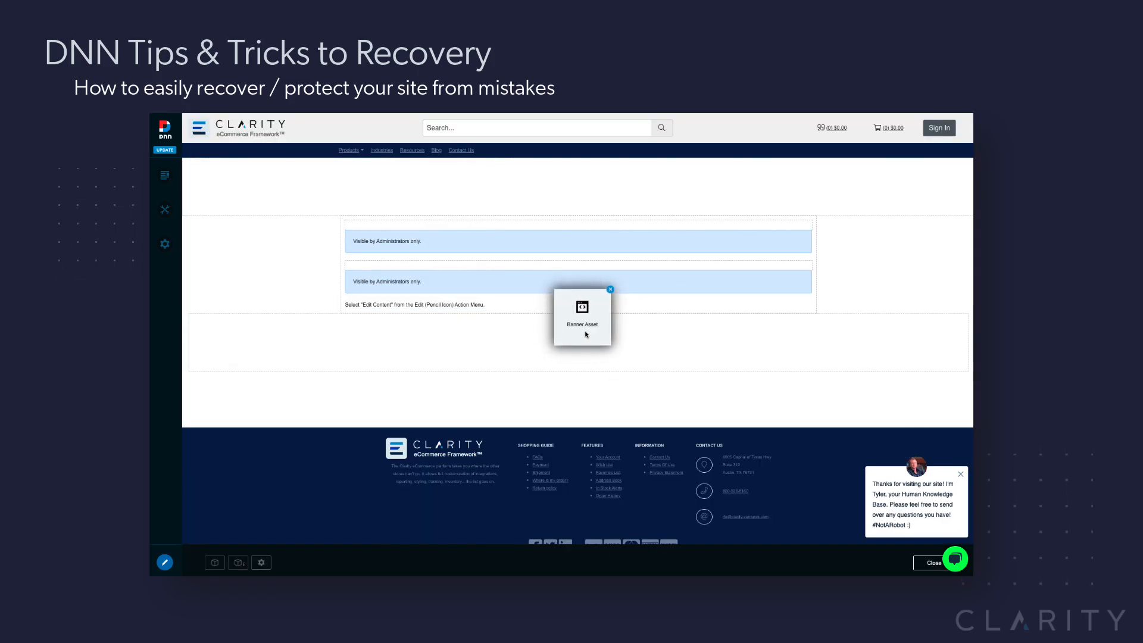
{"action": "left_click", "coordinate": [599, 181]}
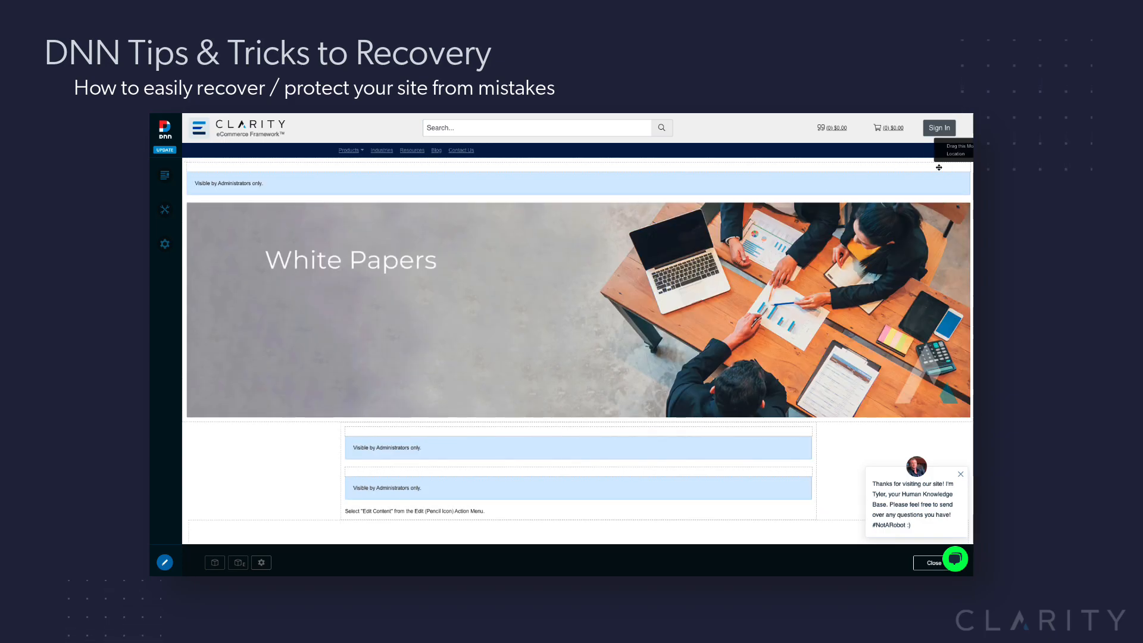
Examine the copied banner's HTML source for its aria-label text, link URL and image file name, and close the editor without saving
{"action": "mouse_move", "coordinate": [940, 169]}
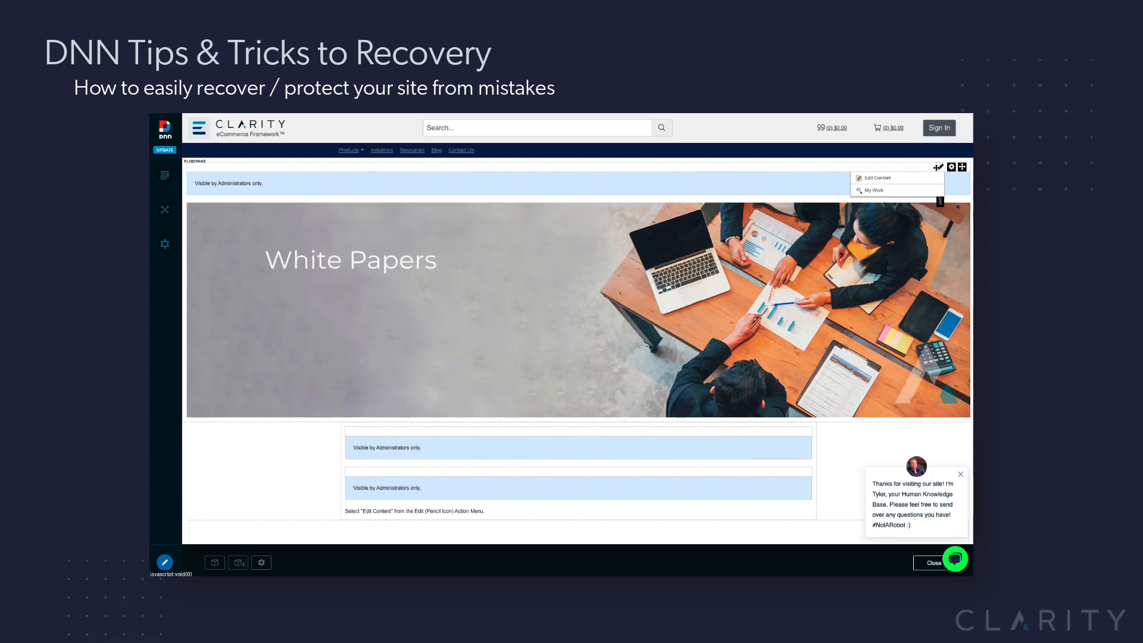
{"action": "left_click", "coordinate": [885, 183]}
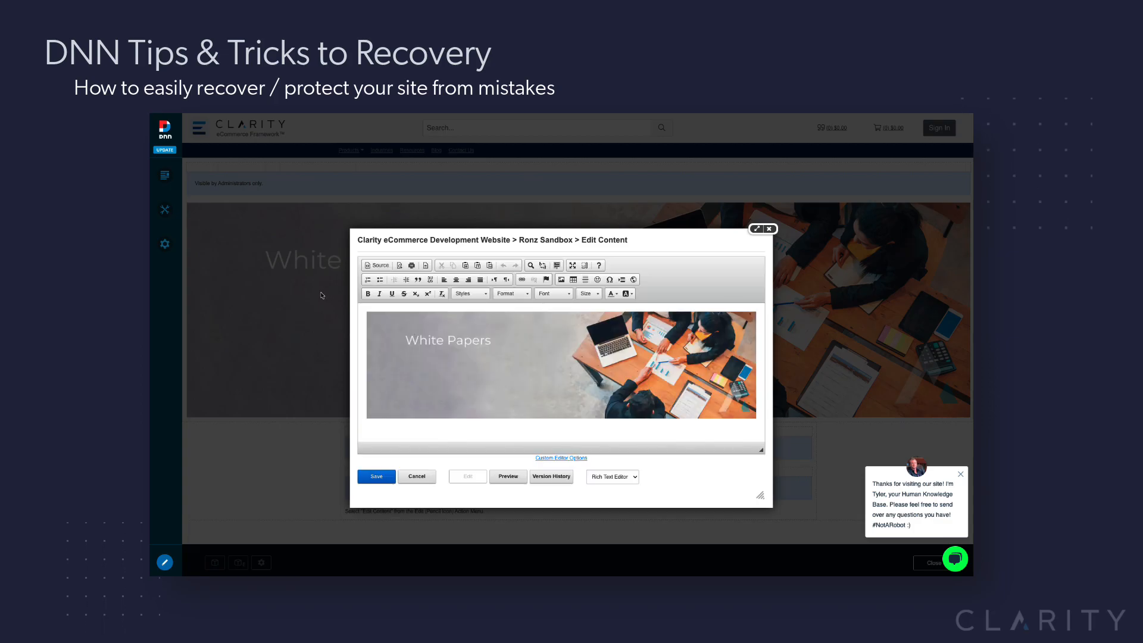
{"action": "left_click", "coordinate": [379, 267]}
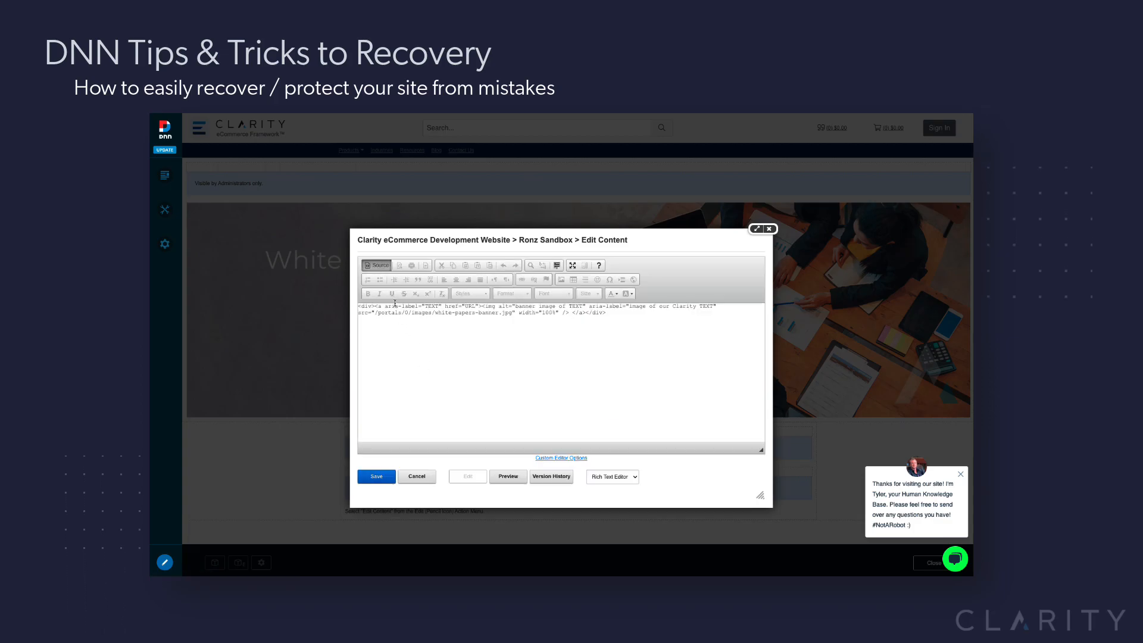
{"action": "double_click", "coordinate": [430, 307]}
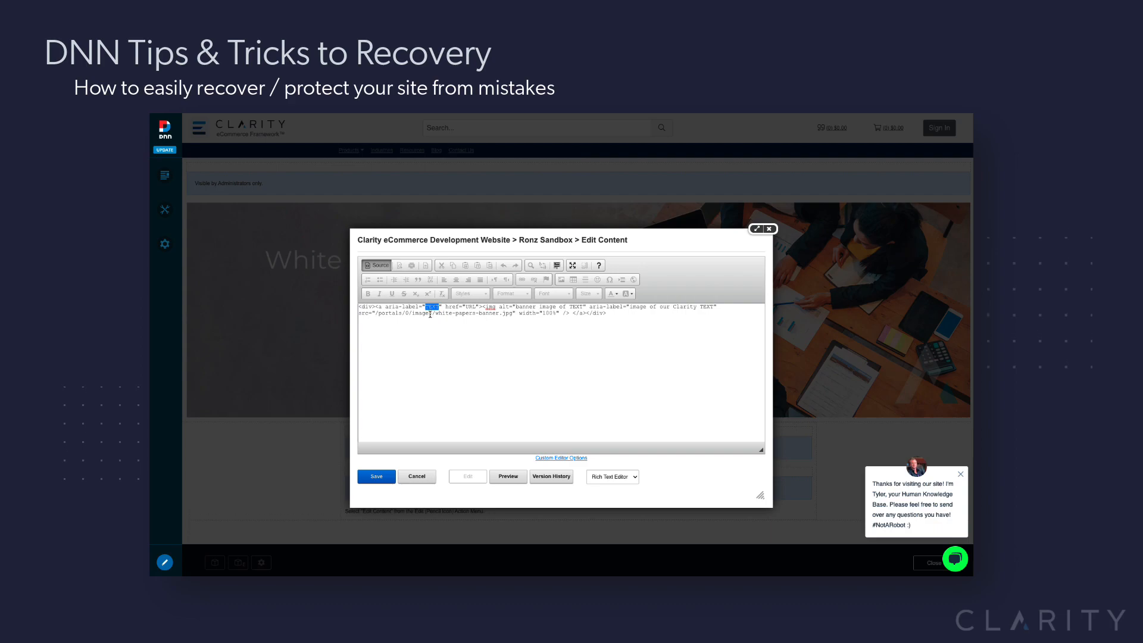
{"action": "double_click", "coordinate": [470, 307]}
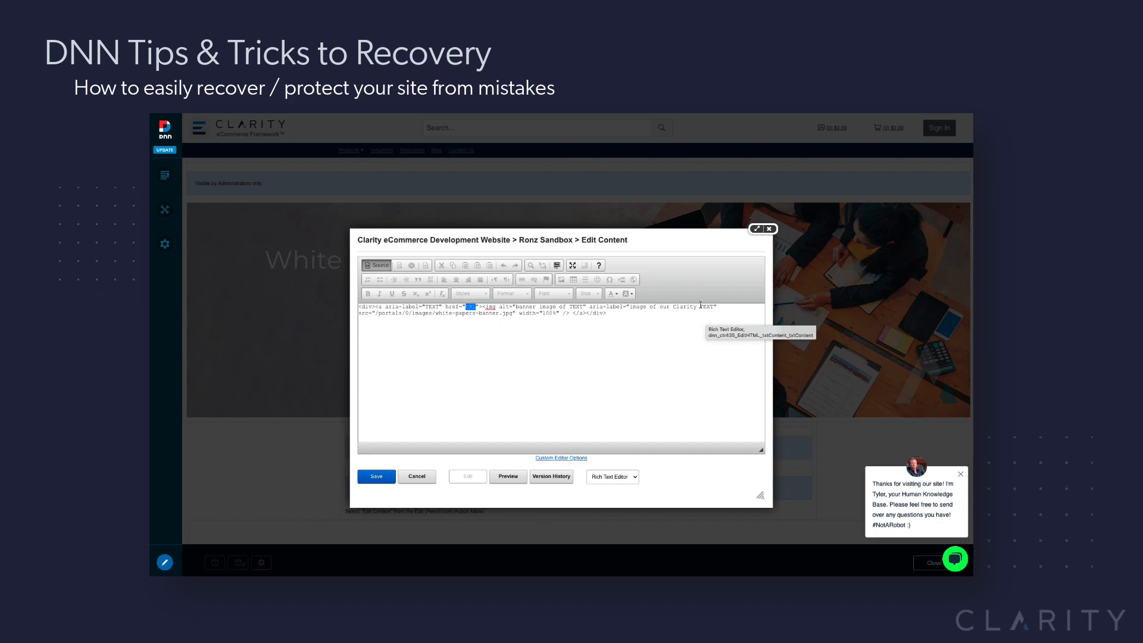
{"action": "left_click_drag", "start_coordinate": [435, 313], "coordinate": [499, 316]}
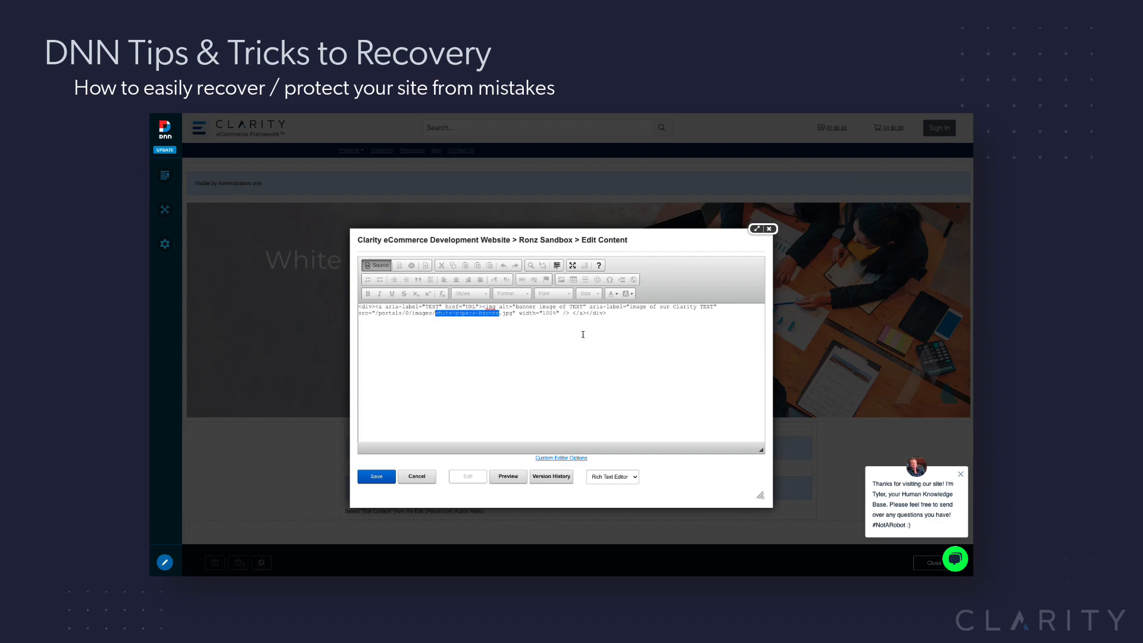
{"action": "left_click", "coordinate": [769, 229]}
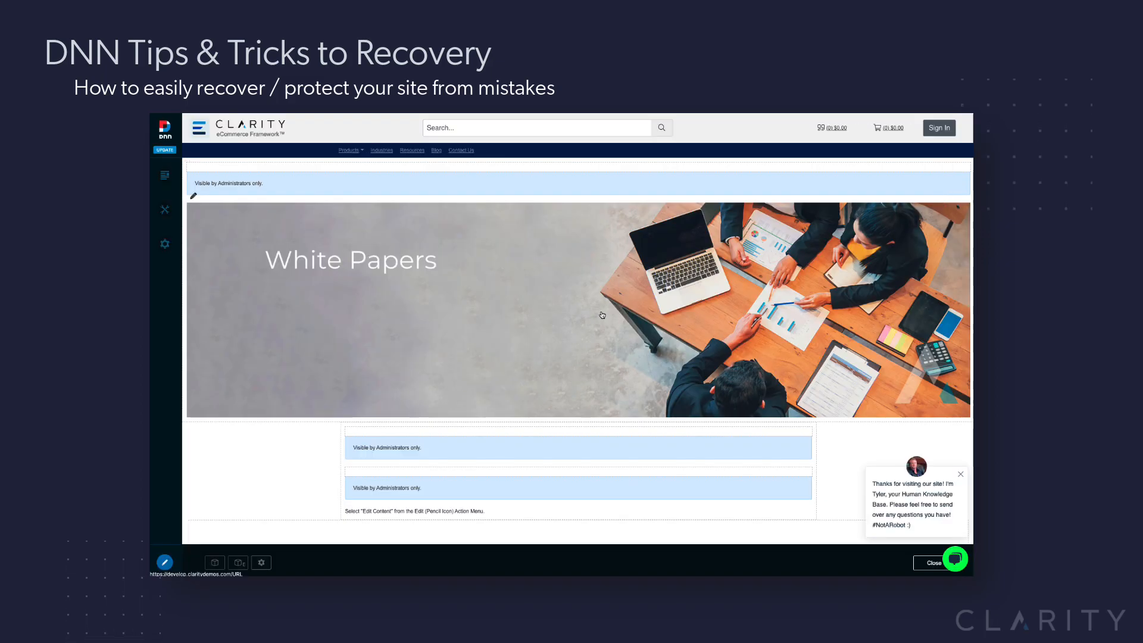